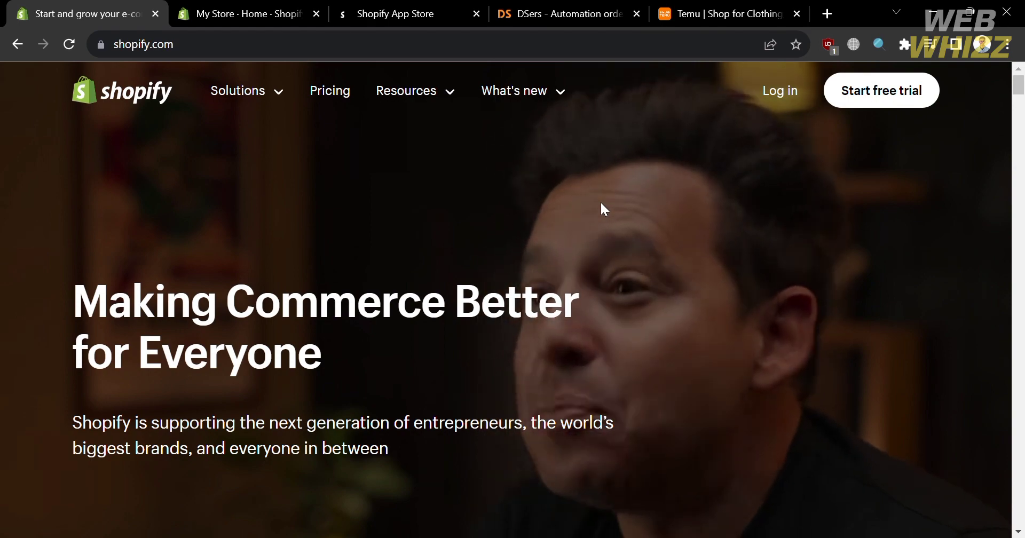
Scroll down through the Shopify page and back up.
scroll(600, 201, "down", 8)
scroll(600, 202, "down", 10)
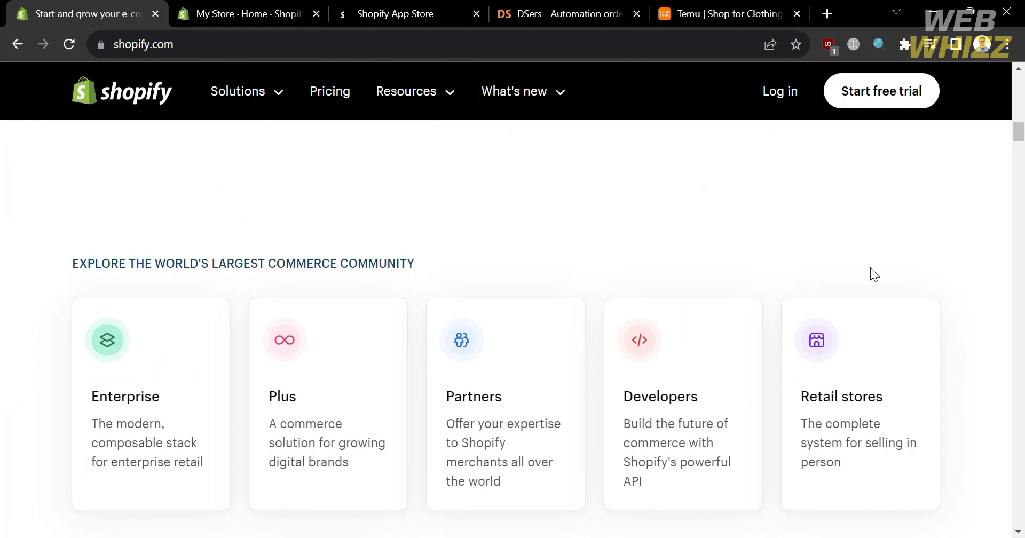
scroll(963, 351, "down", 3)
left_click_drag(1020, 128, 1019, 198)
scroll(905, 258, "down", 15)
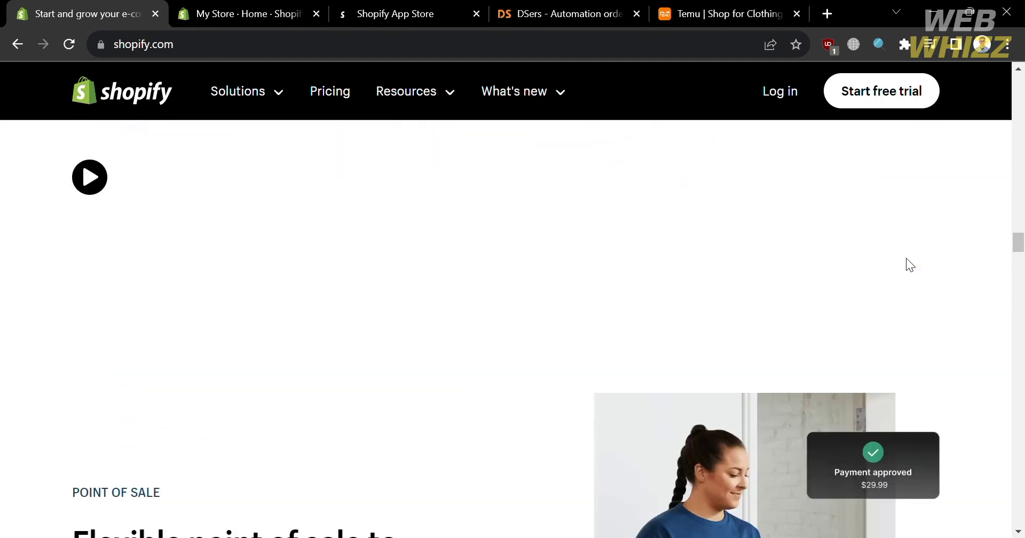
scroll(906, 258, "down", 15)
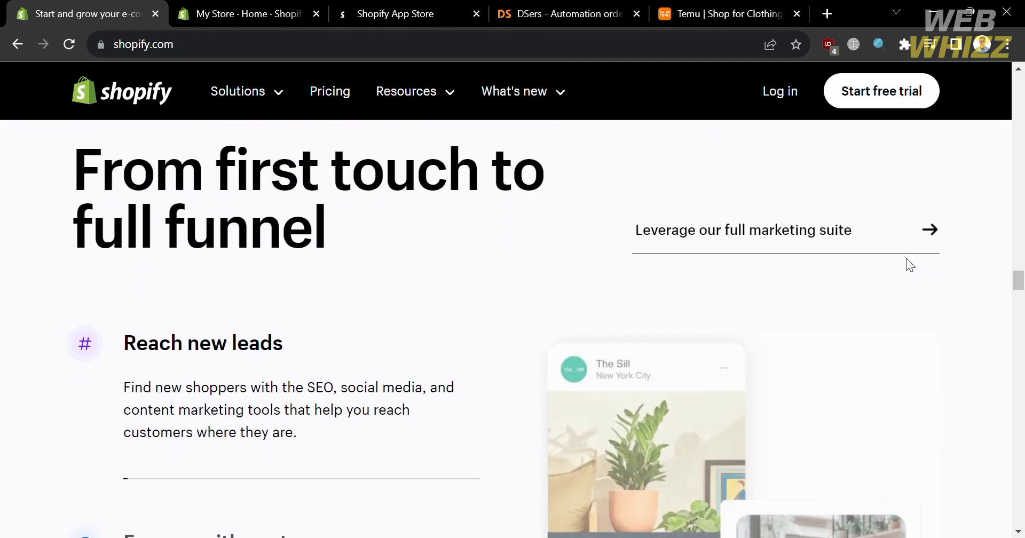
scroll(906, 260, "down", 4)
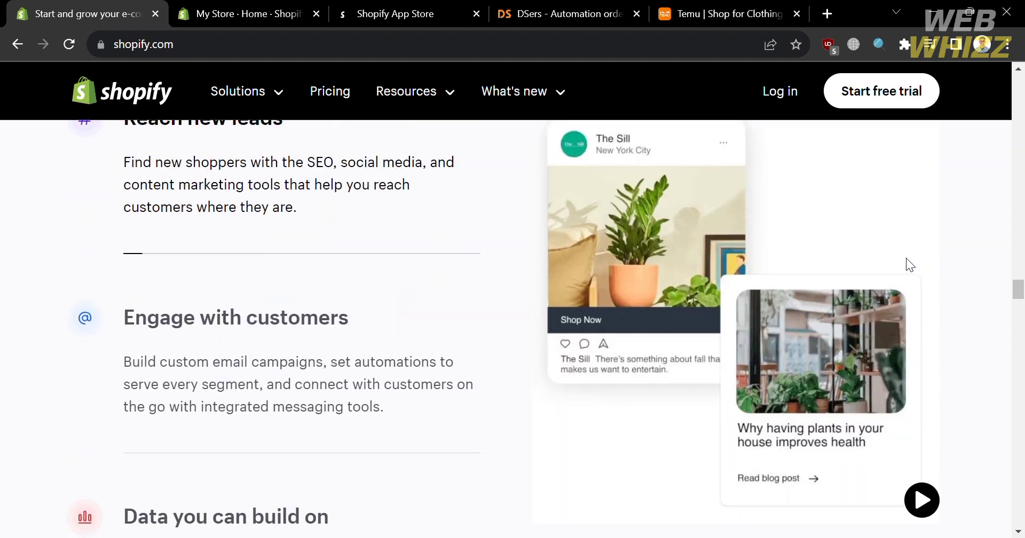
scroll(905, 258, "down", 6)
scroll(905, 258, "down", 9)
scroll(912, 265, "down", 10)
scroll(909, 265, "down", 15)
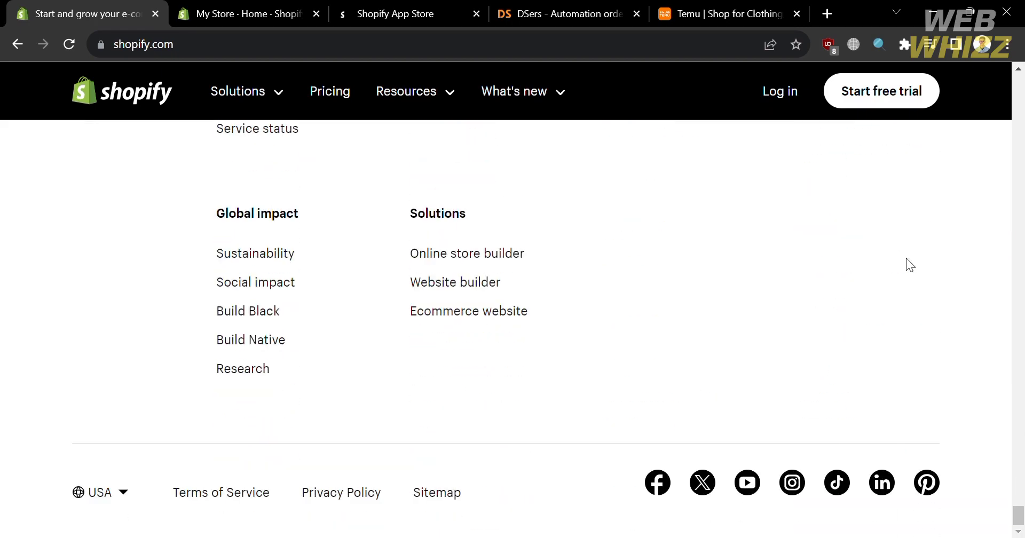
scroll(906, 258, "up", 10)
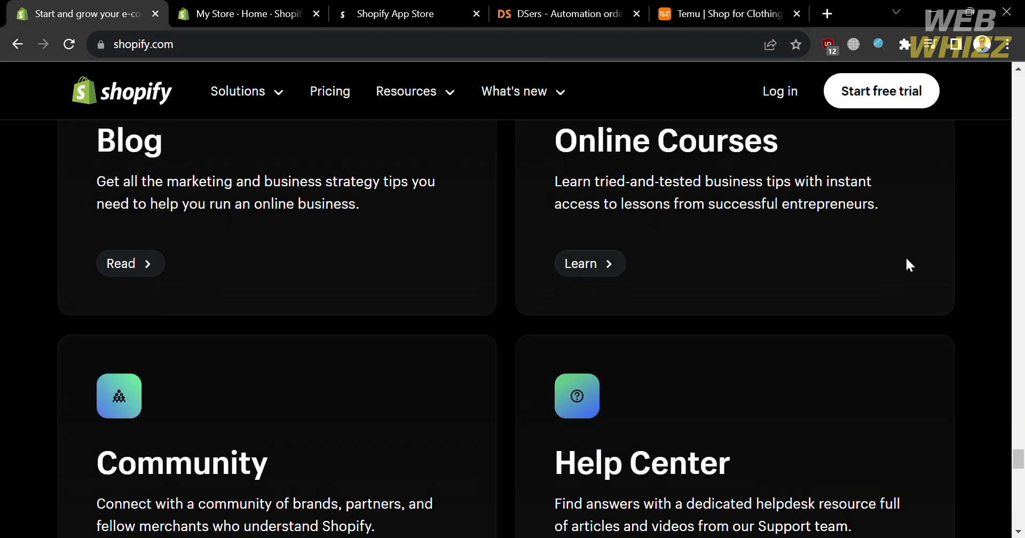
scroll(906, 259, "up", 10)
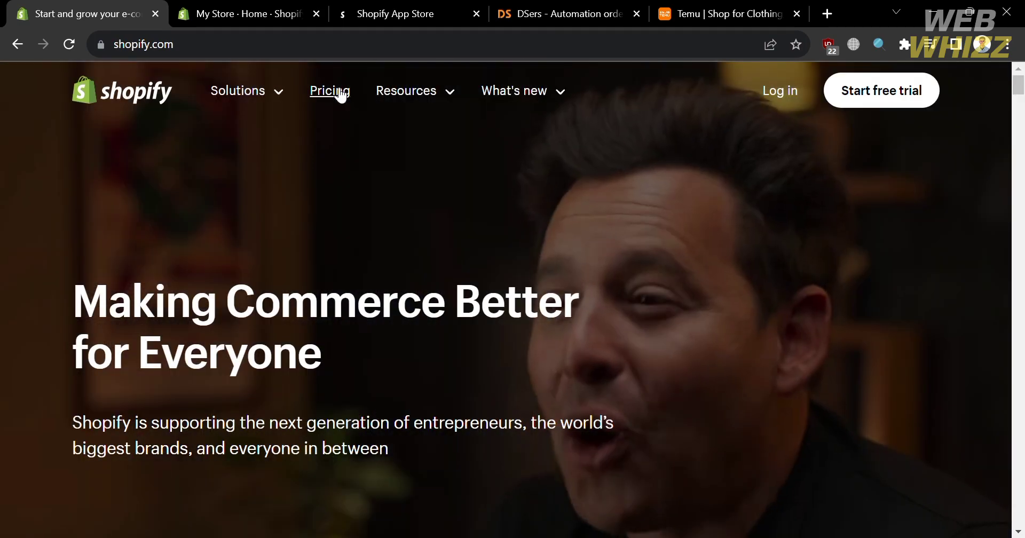
Review the plans on the Shopify pricing page, then return to the My Store admin.
left_click(339, 93)
scroll(427, 291, "down", 5)
scroll(427, 288, "down", 3)
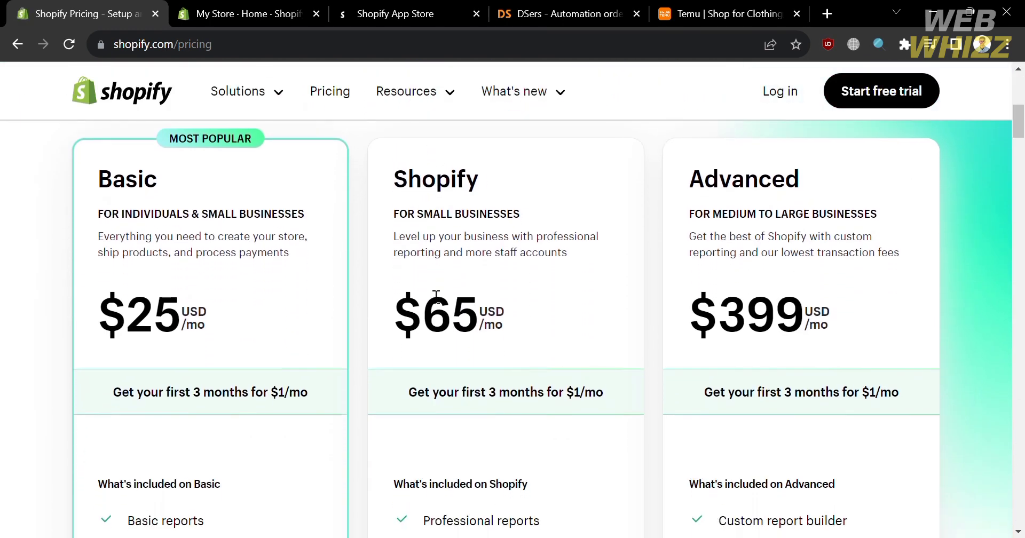
scroll(608, 346, "down", 5)
scroll(610, 340, "down", 3)
scroll(609, 339, "up", 10)
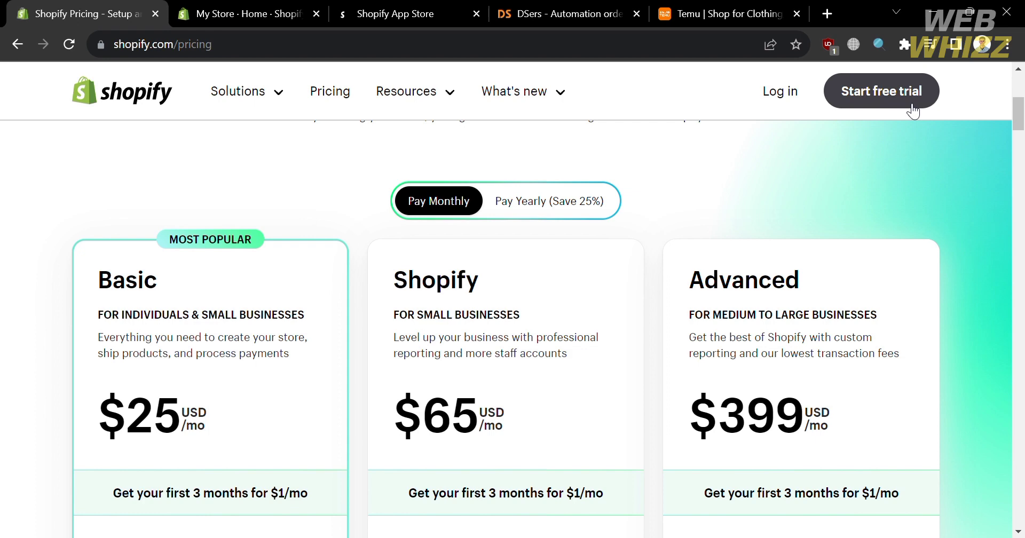
key("ctrl+Tab")
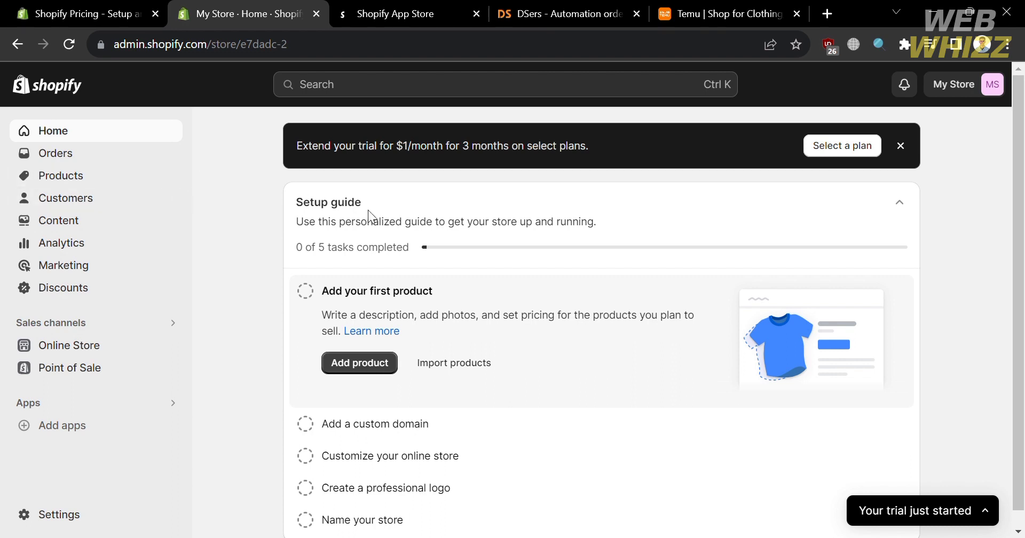
Look over the Picked for you app recommendations, then go to the Shopify App Store.
scroll(507, 261, "down", 1)
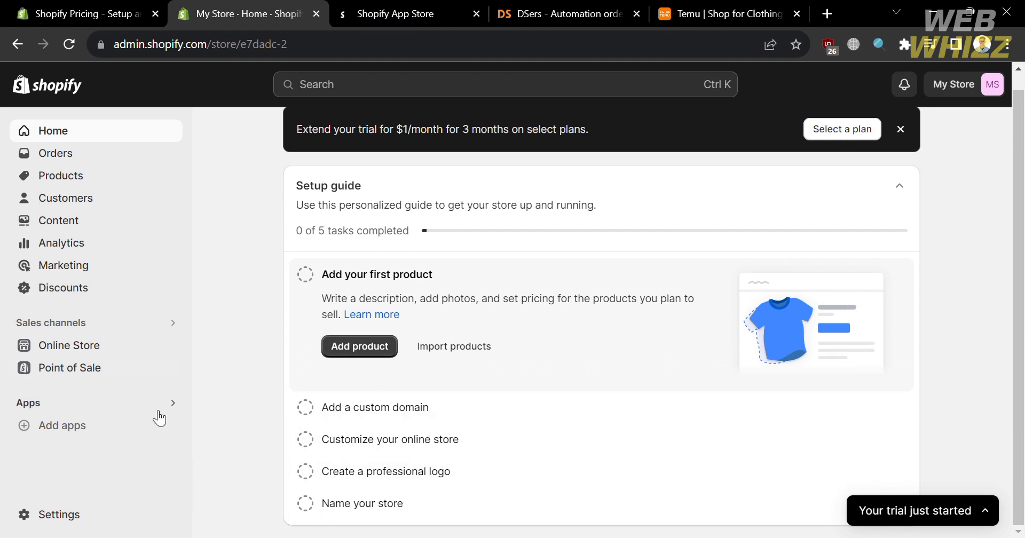
left_click(86, 432)
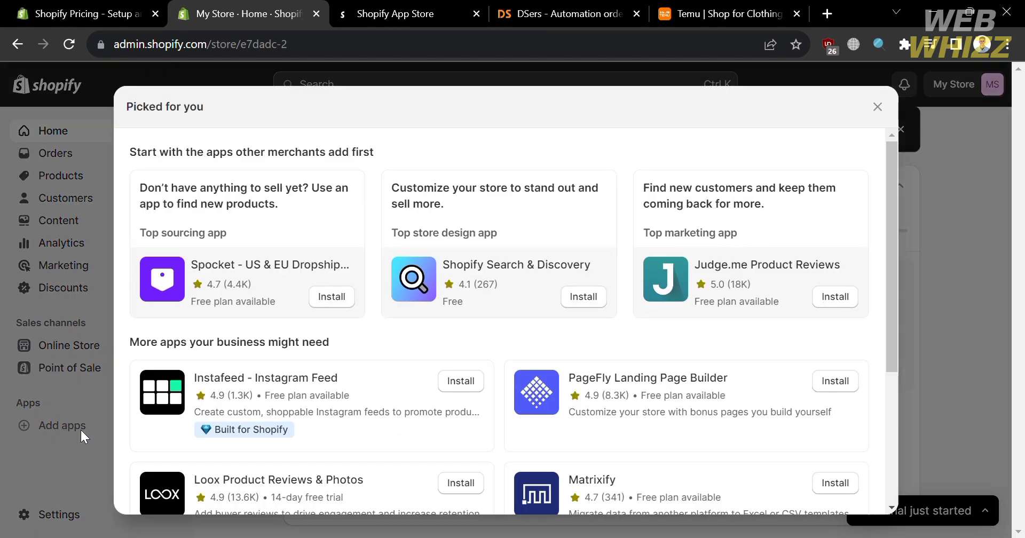
scroll(425, 363, "down", 4)
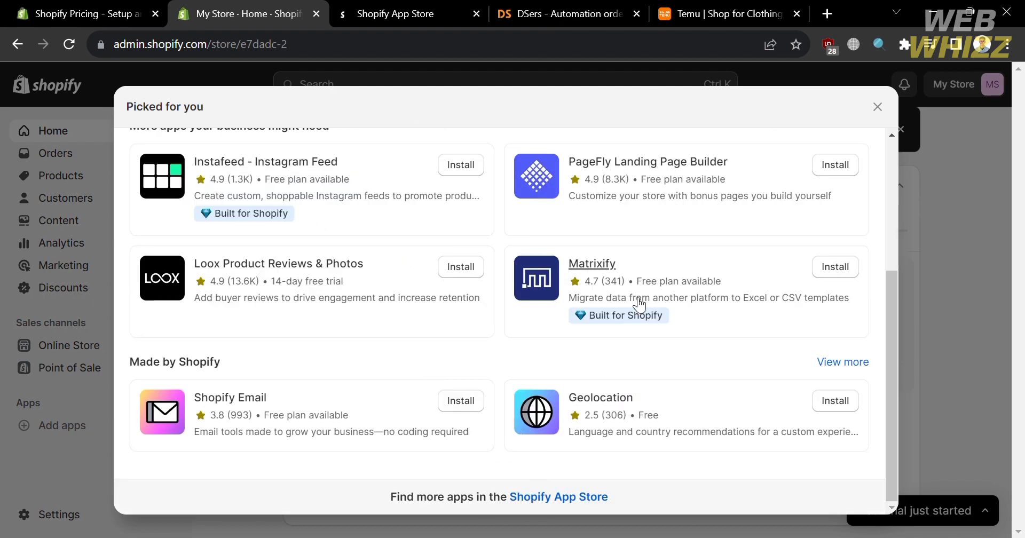
left_click(408, 15)
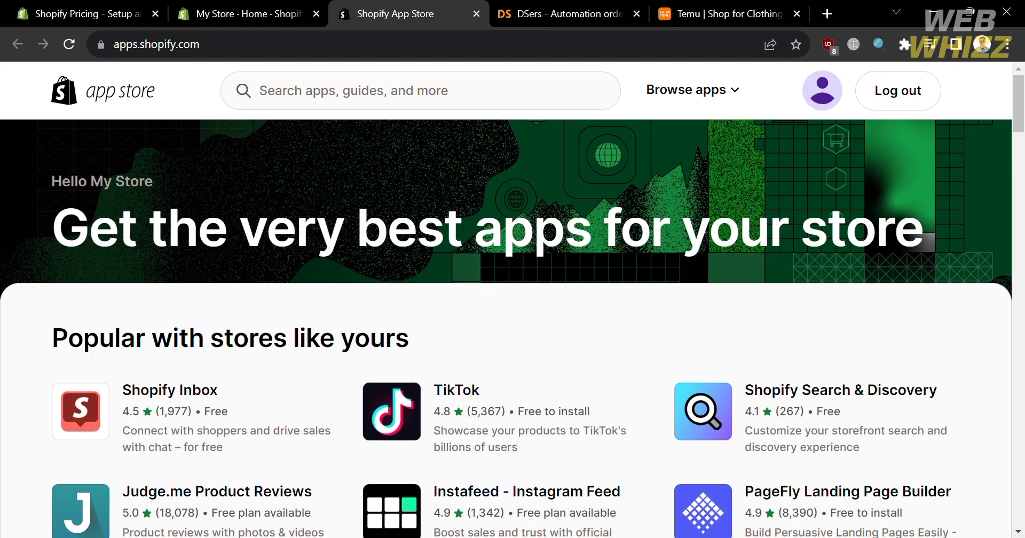
Search the App Store for 'dsers' and open the DSers-AliExpress Dropshipping listing.
left_click(553, 91)
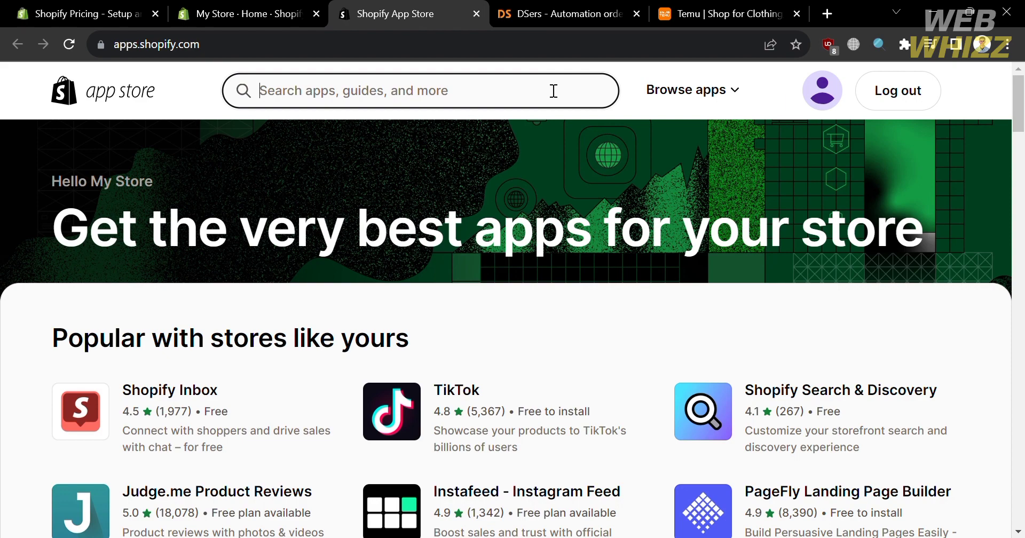
left_click(553, 91)
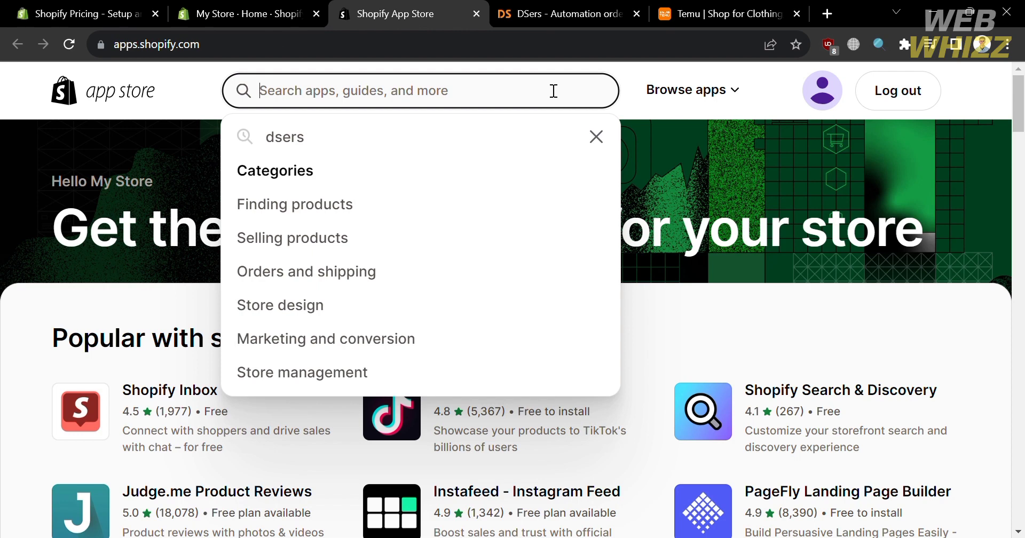
type("dsers")
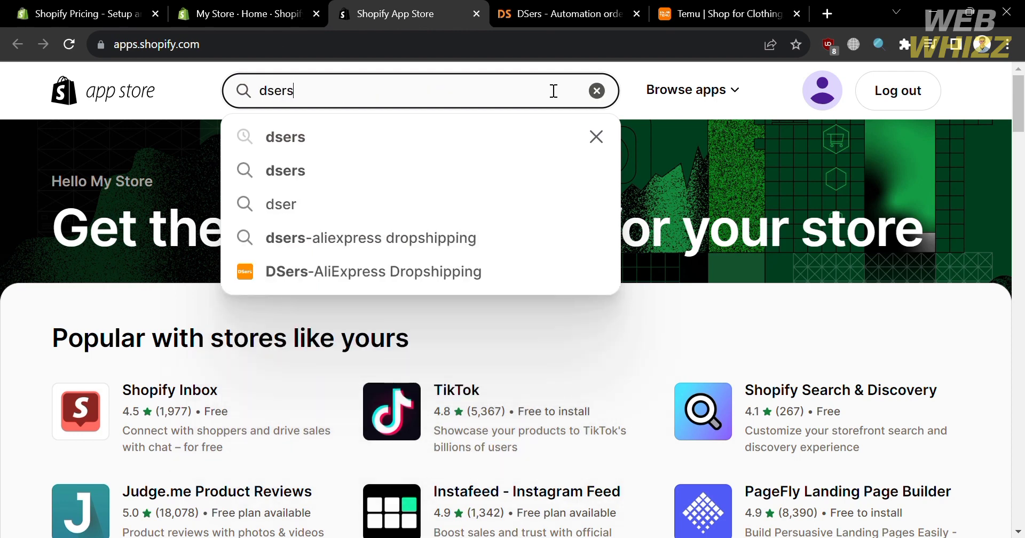
left_click(380, 240)
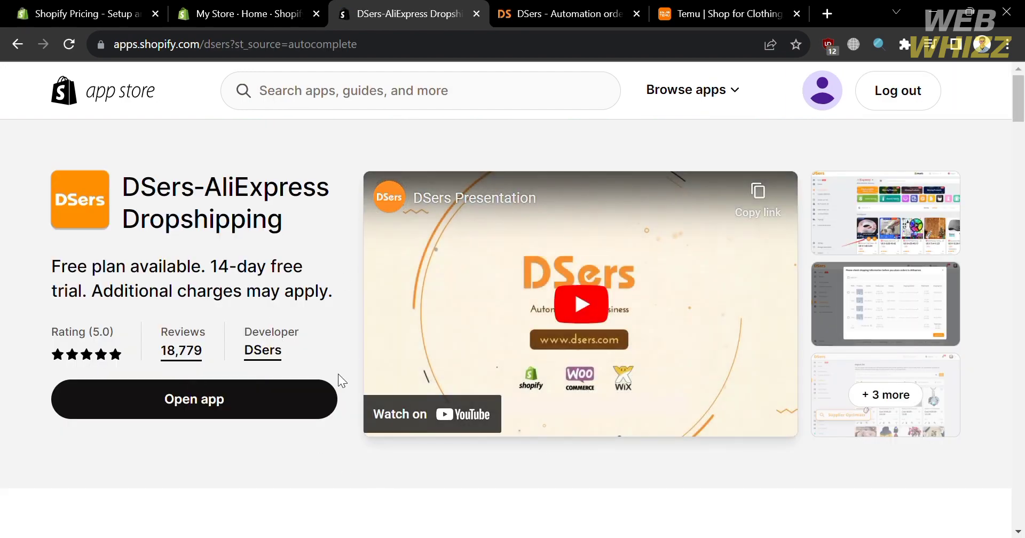
scroll(568, 449, "down", 5)
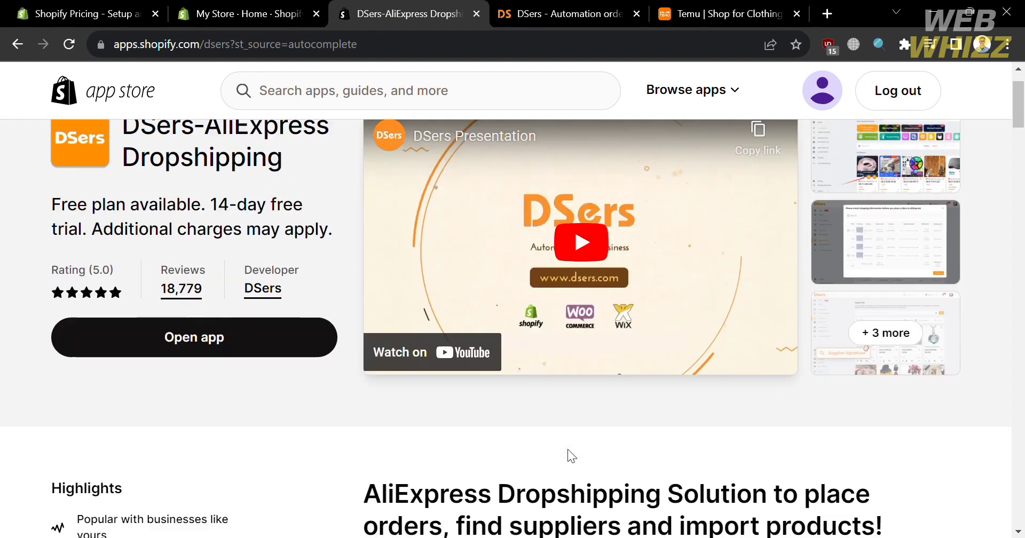
scroll(570, 456, "down", 1)
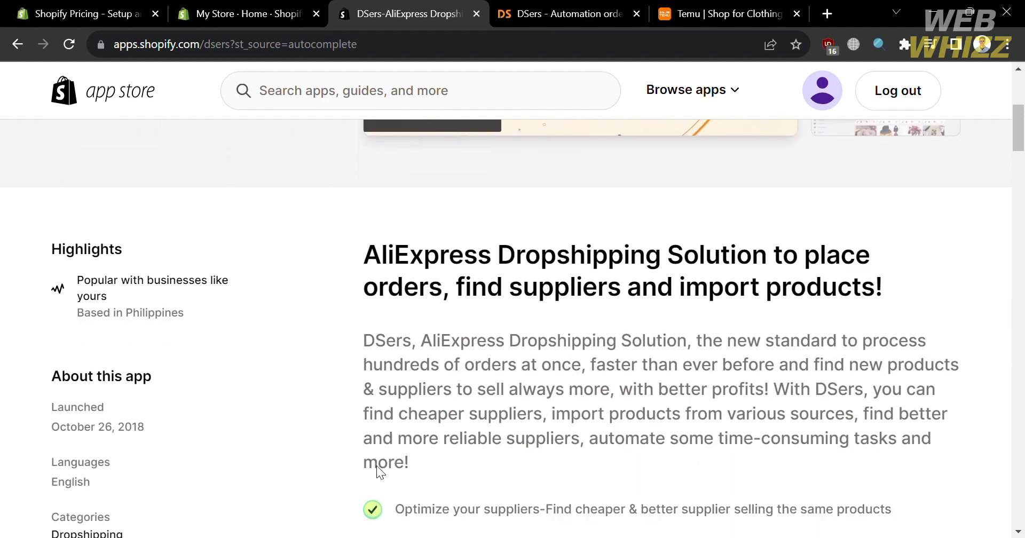
scroll(385, 474, "down", 4)
scroll(385, 474, "up", 2)
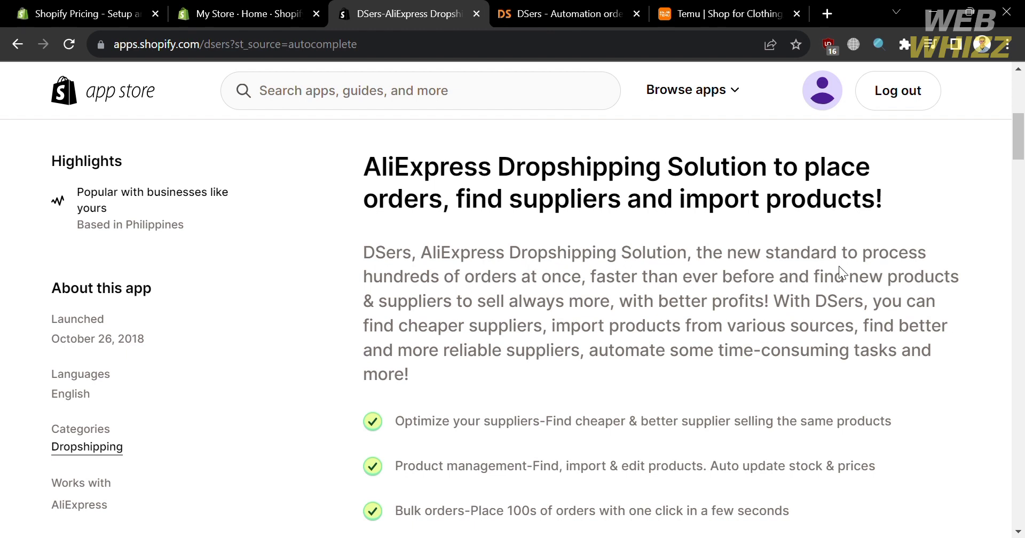
scroll(406, 441, "down", 4)
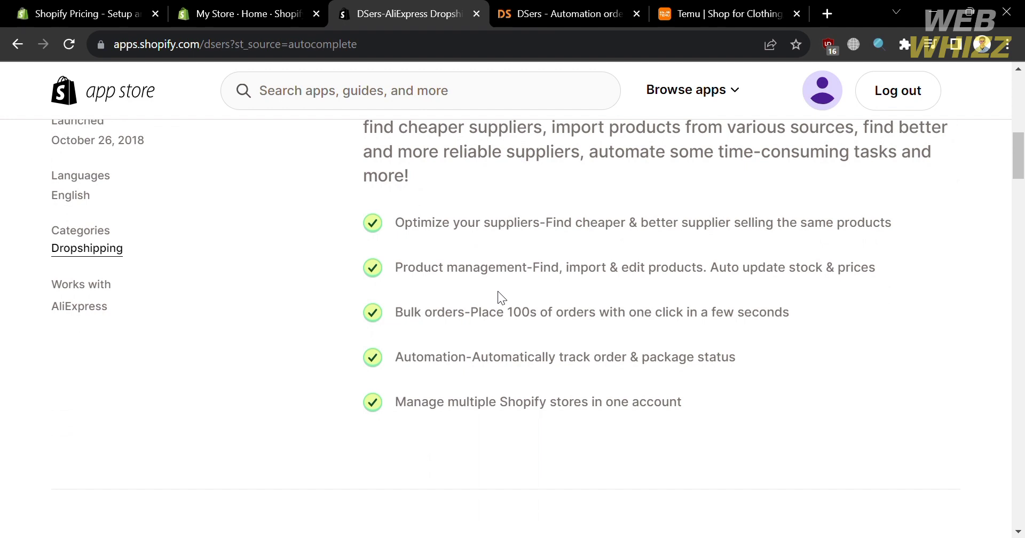
scroll(781, 338, "down", 9)
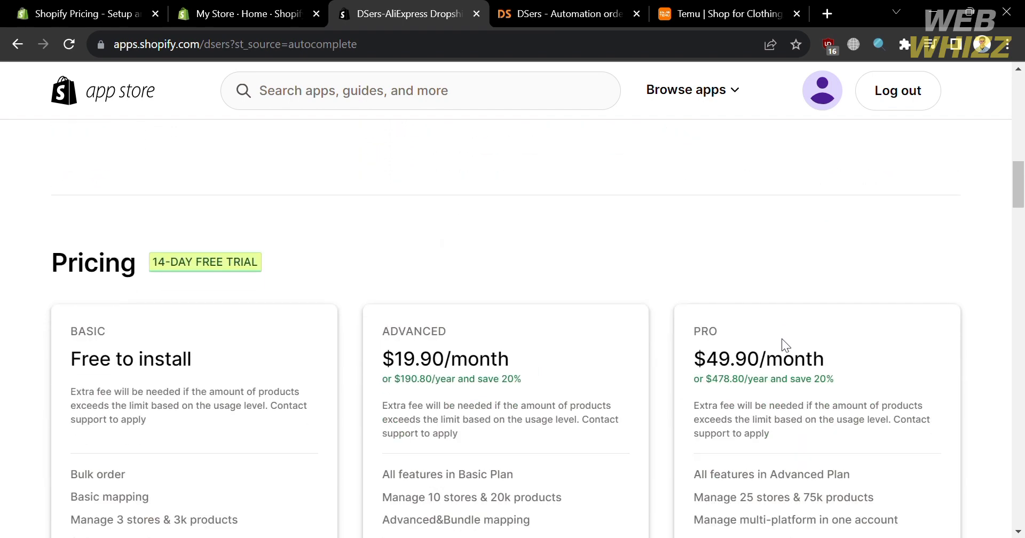
scroll(781, 339, "down", 2)
scroll(782, 338, "up", 3)
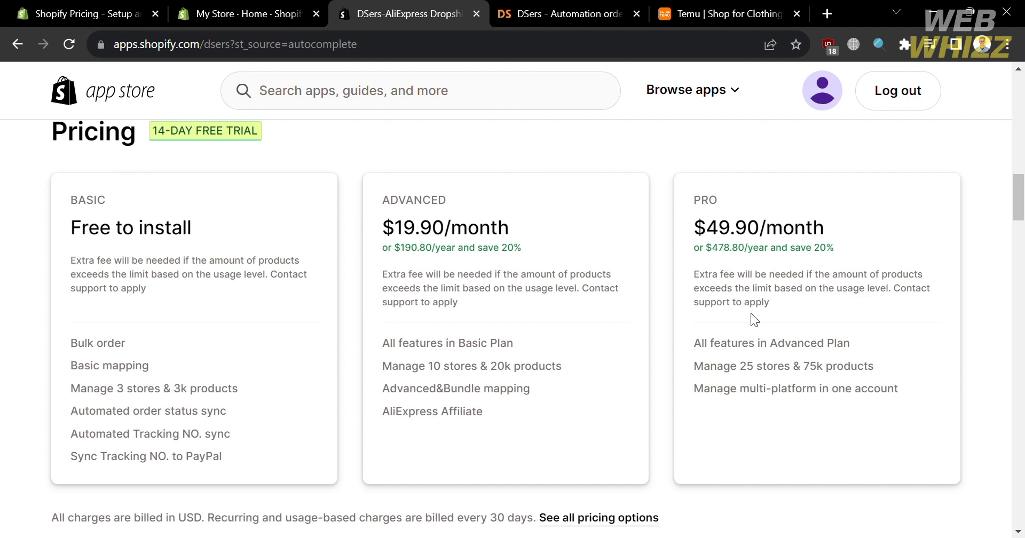
scroll(750, 313, "up", 15)
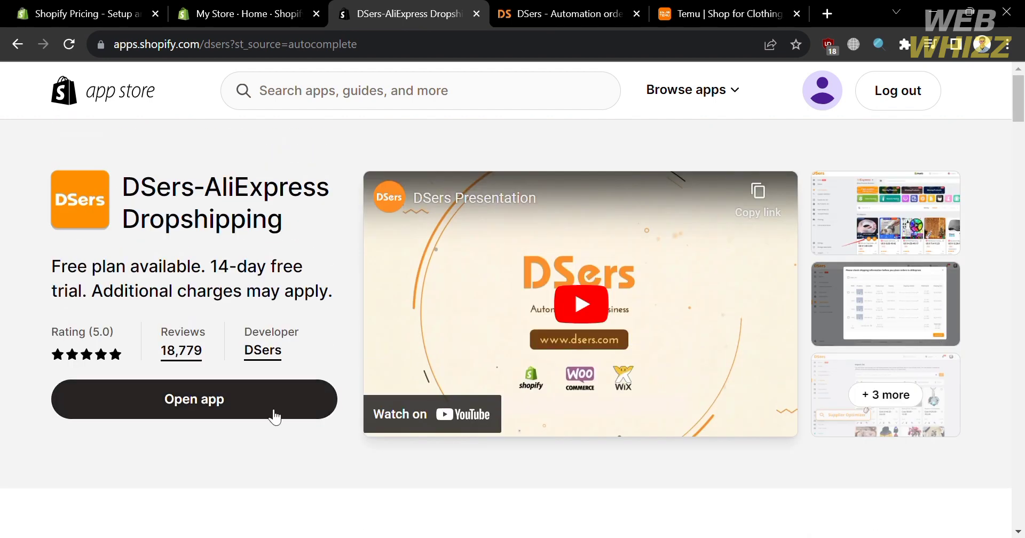
Choose the free Basic plan in DSers and link AliExpress as the supplier.
left_click(539, 8)
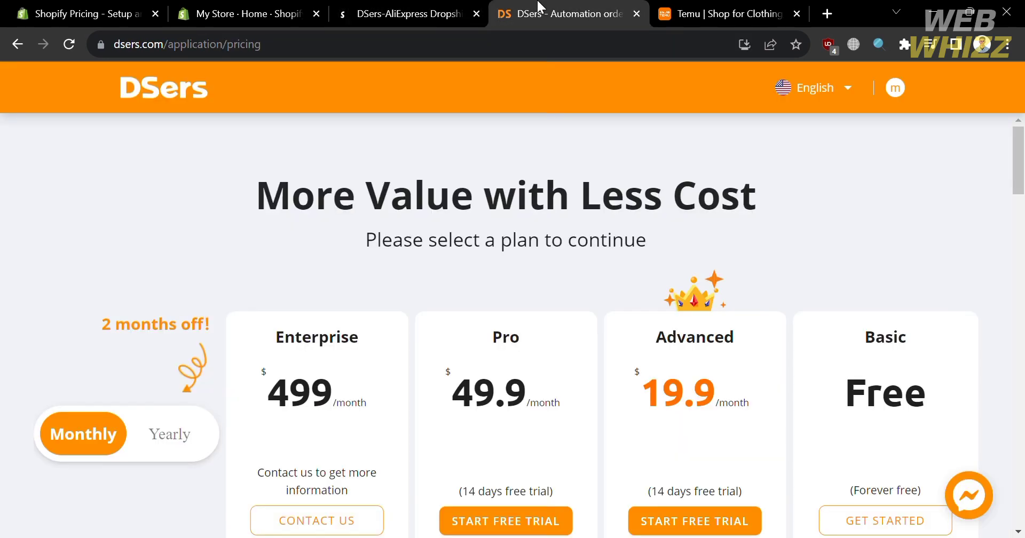
scroll(819, 245, "down", 3)
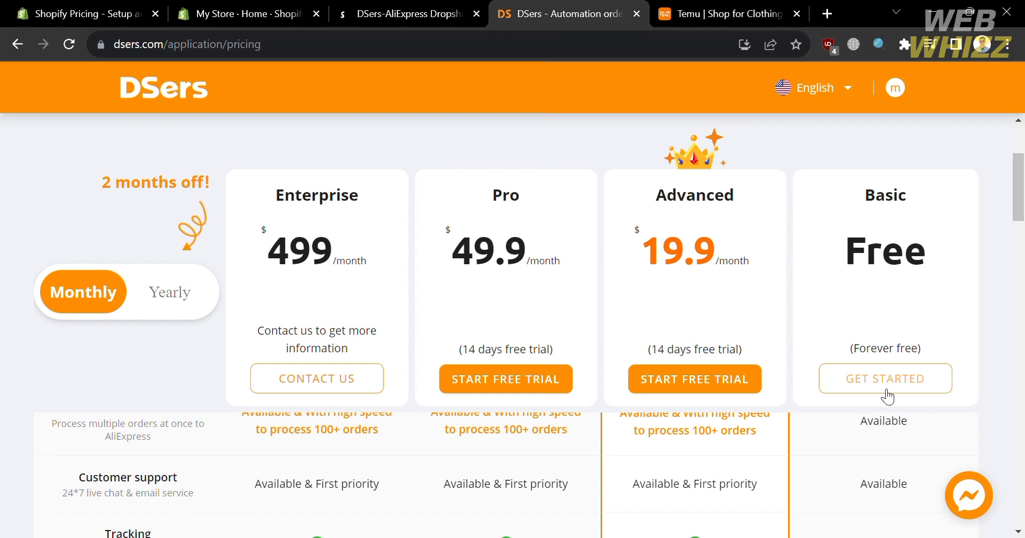
left_click(885, 391)
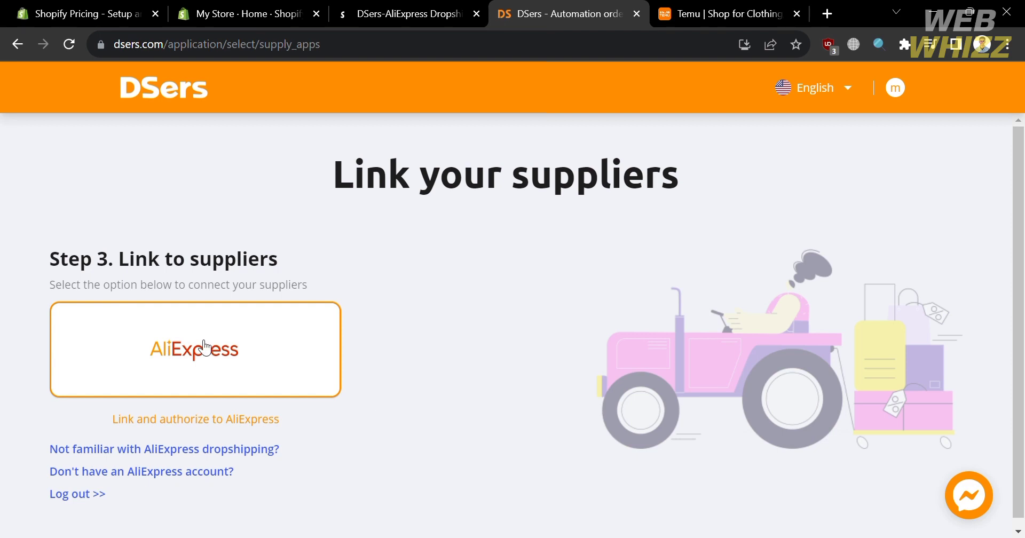
left_click(203, 346)
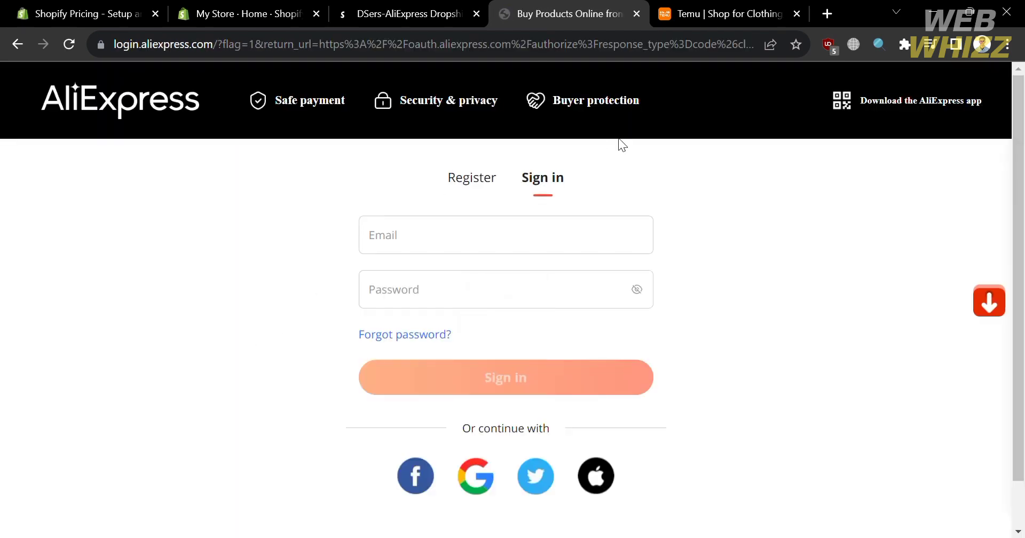
Sign in to AliExpress with Google, dismiss the DSers promo popup, and go to Temu.
left_click(492, 492)
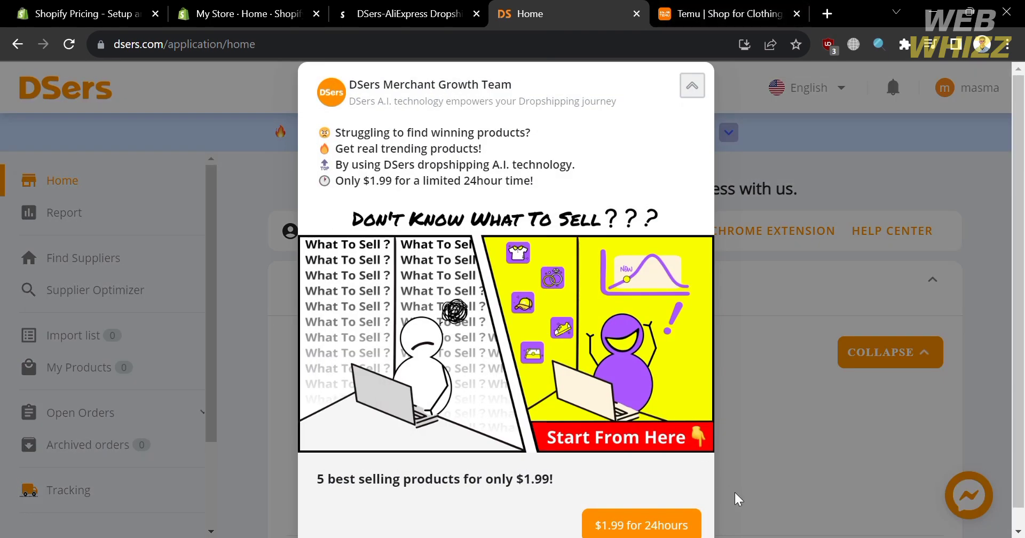
left_click(692, 86)
left_click(731, 8)
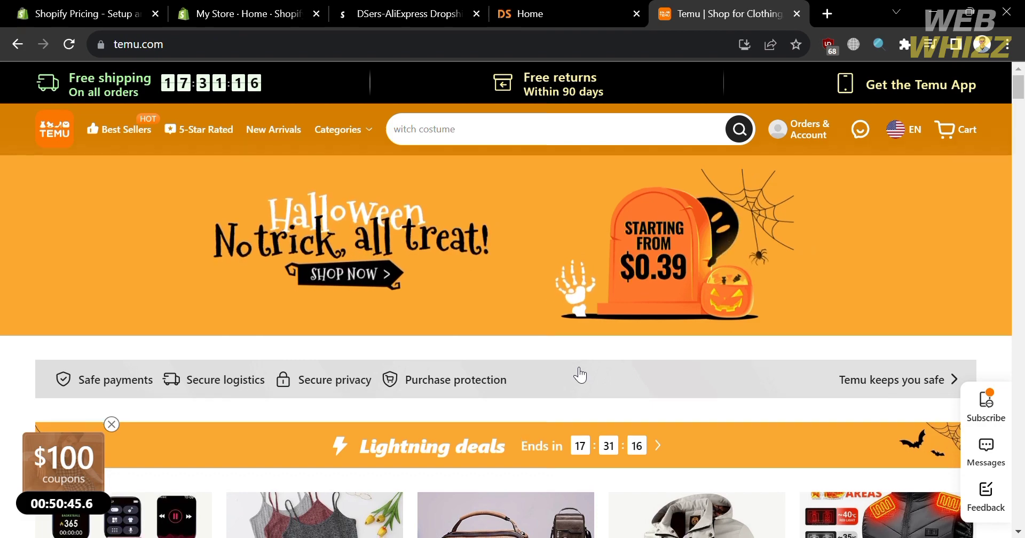
Browse Temu's homepage, then scroll the Best Sellers product grid.
scroll(579, 375, "down", 7)
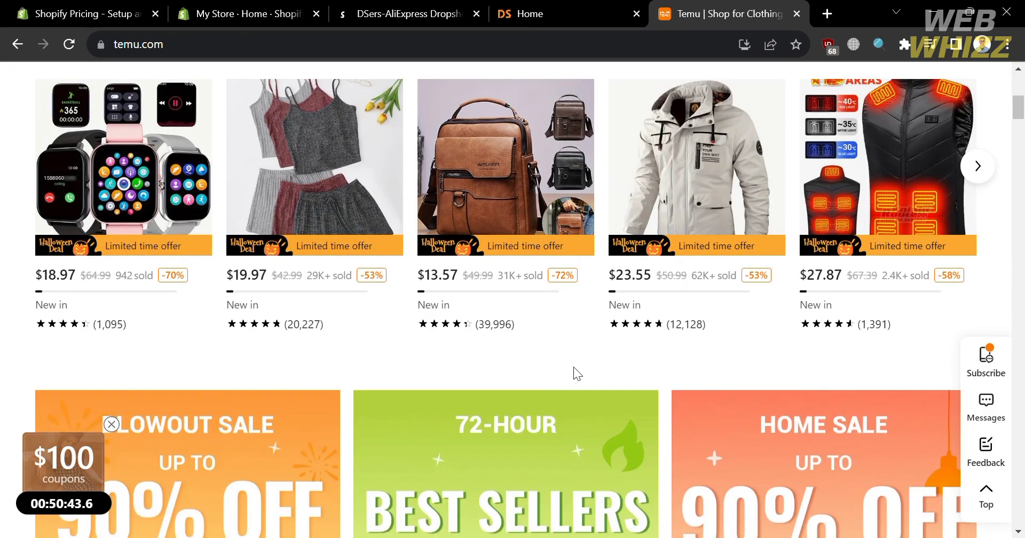
scroll(573, 366, "up", 8)
scroll(573, 367, "down", 2)
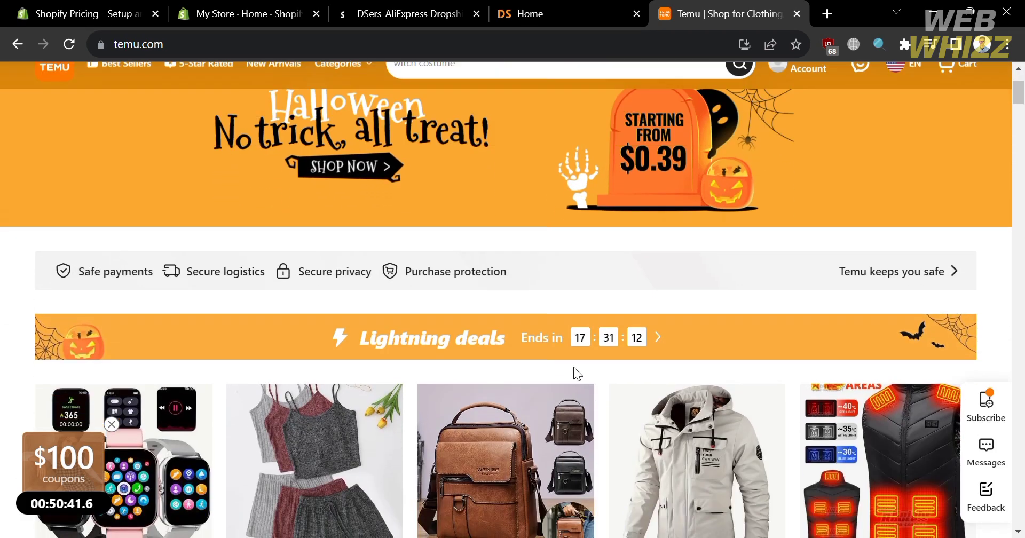
scroll(573, 367, "up", 2)
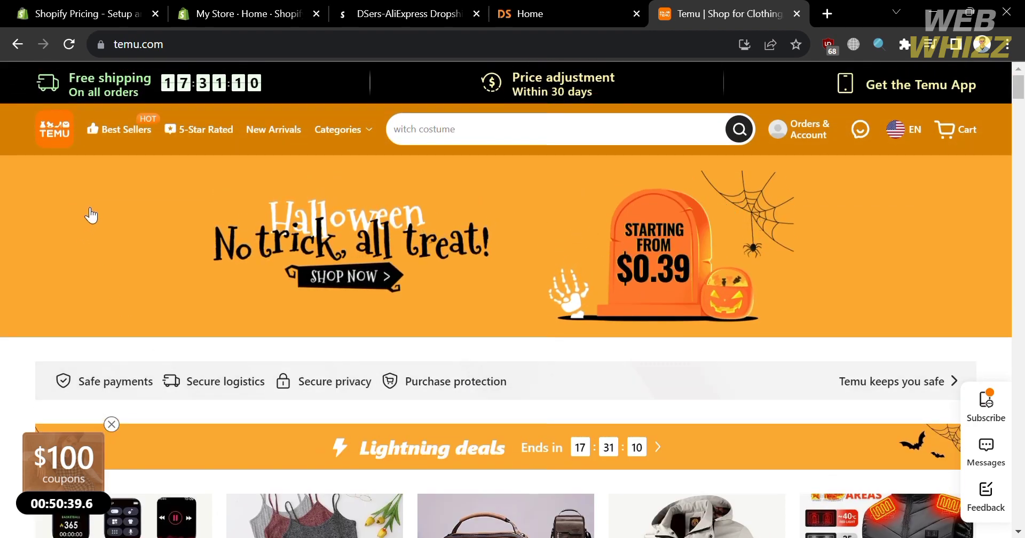
left_click(128, 137)
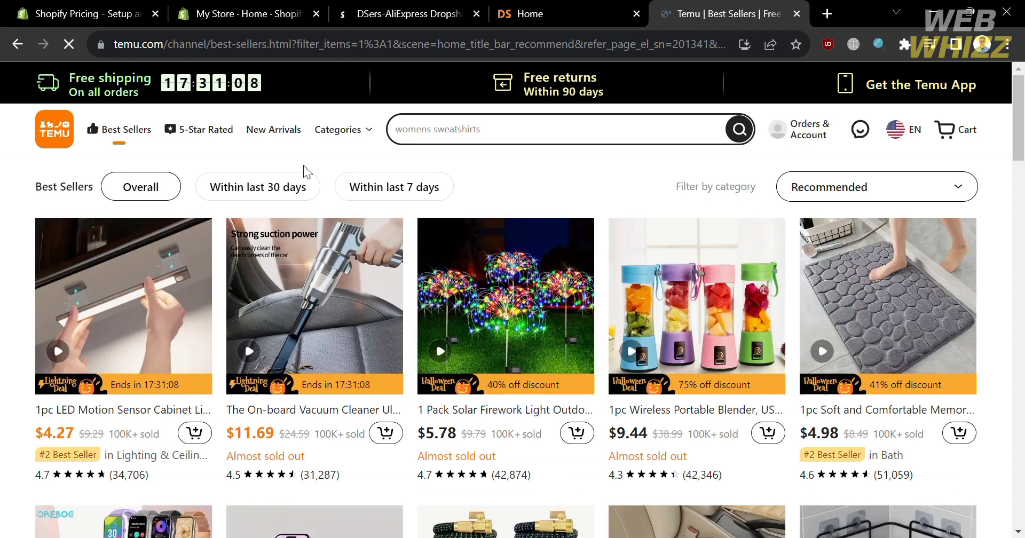
scroll(722, 388, "down", 2)
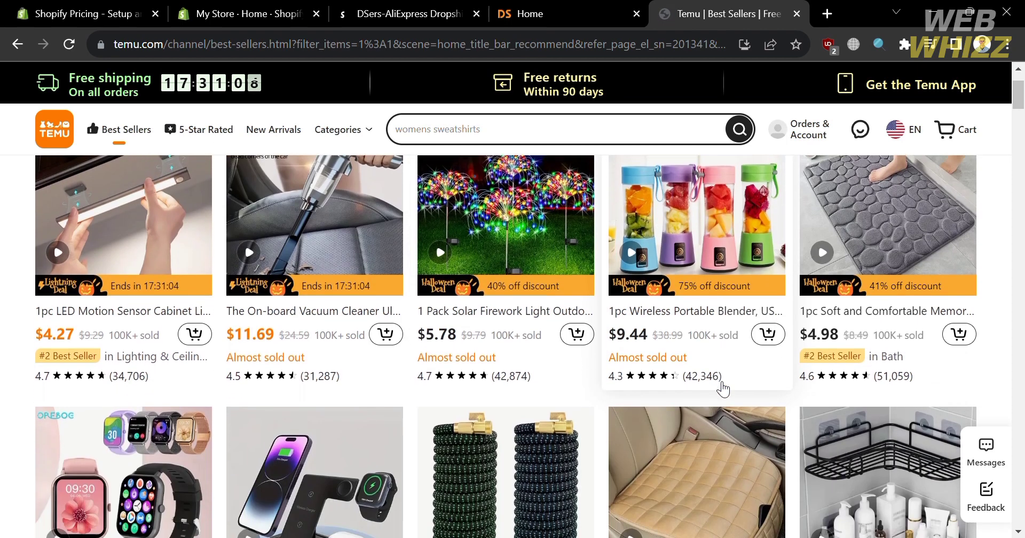
scroll(723, 388, "down", 2)
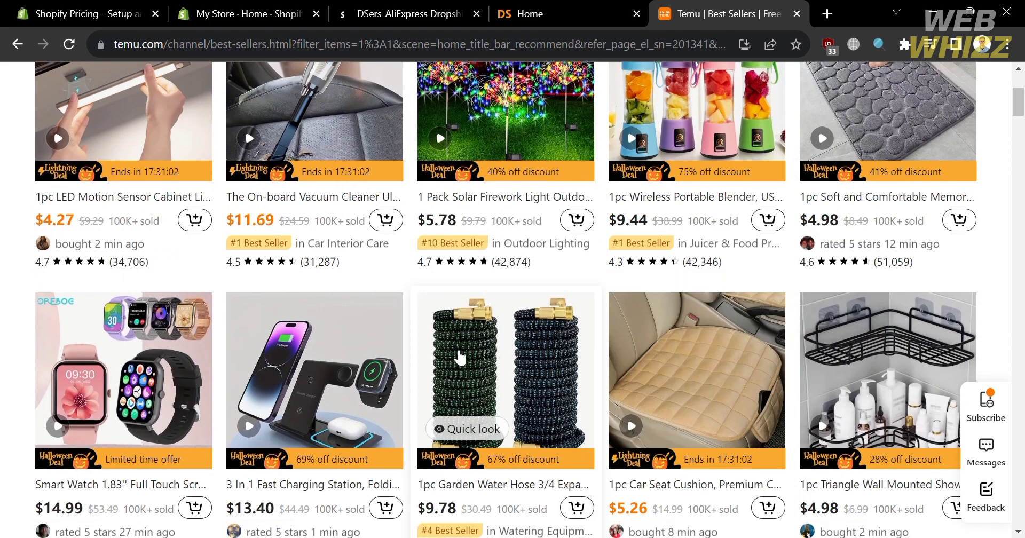
scroll(689, 342, "down", 2)
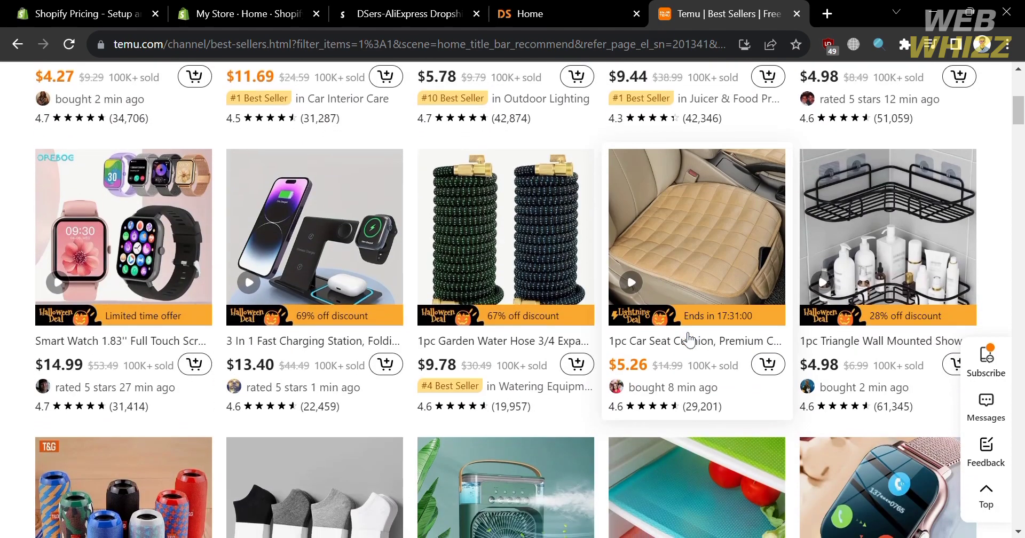
scroll(688, 340, "up", 4)
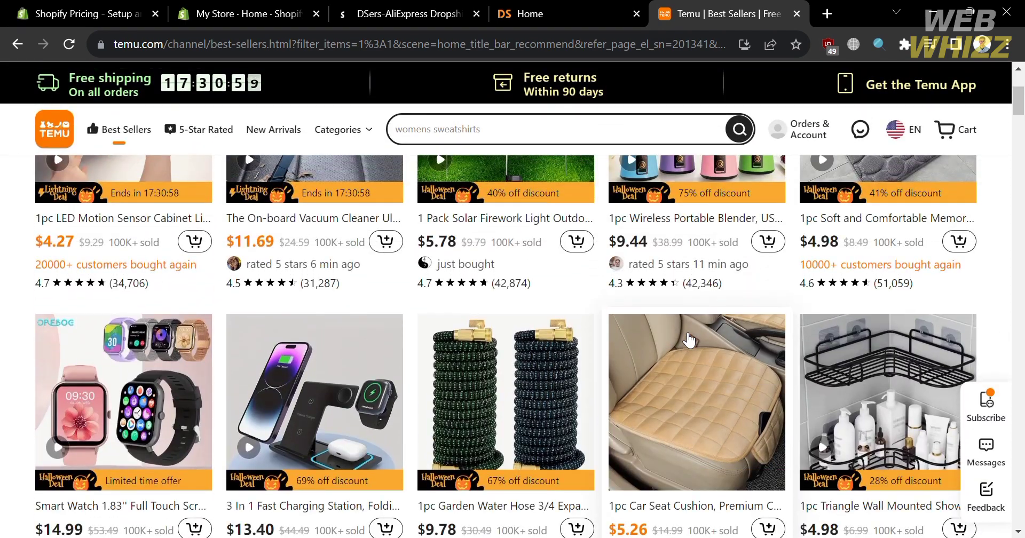
scroll(384, 422, "down", 2)
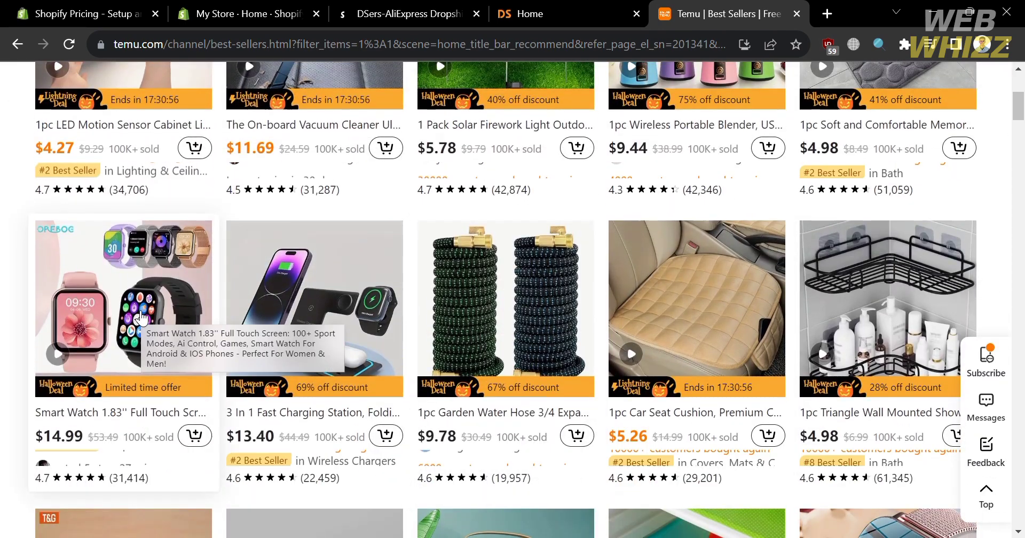
Open the $14.99 Smart Watch 1.83'' Full Touch Screen product page and reload it.
left_click(117, 297)
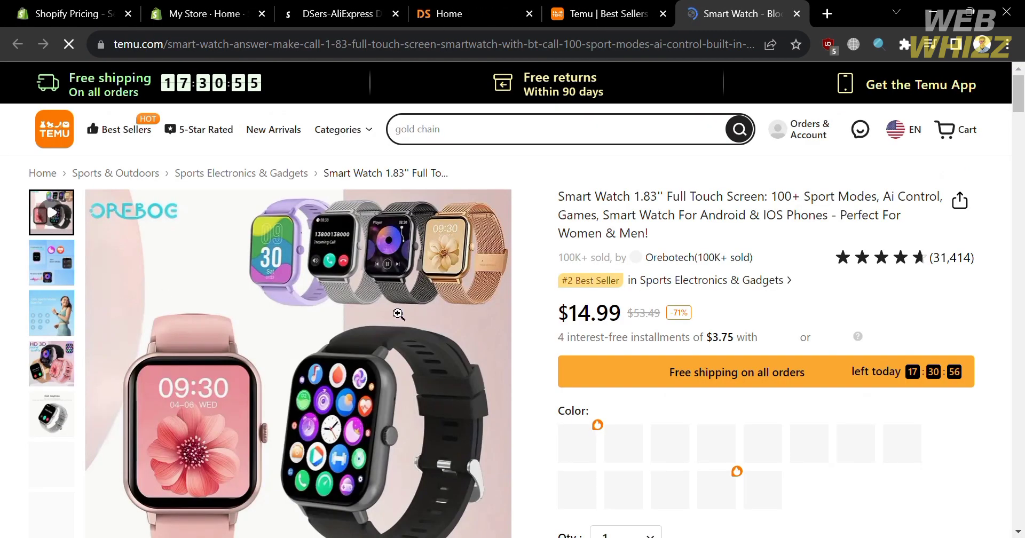
scroll(347, 309, "down", 2)
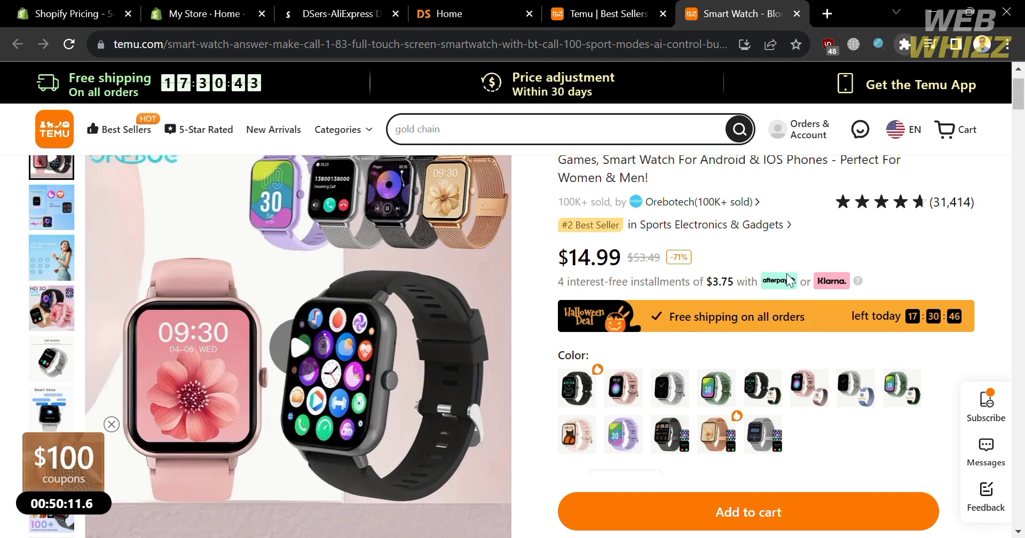
left_click(880, 43)
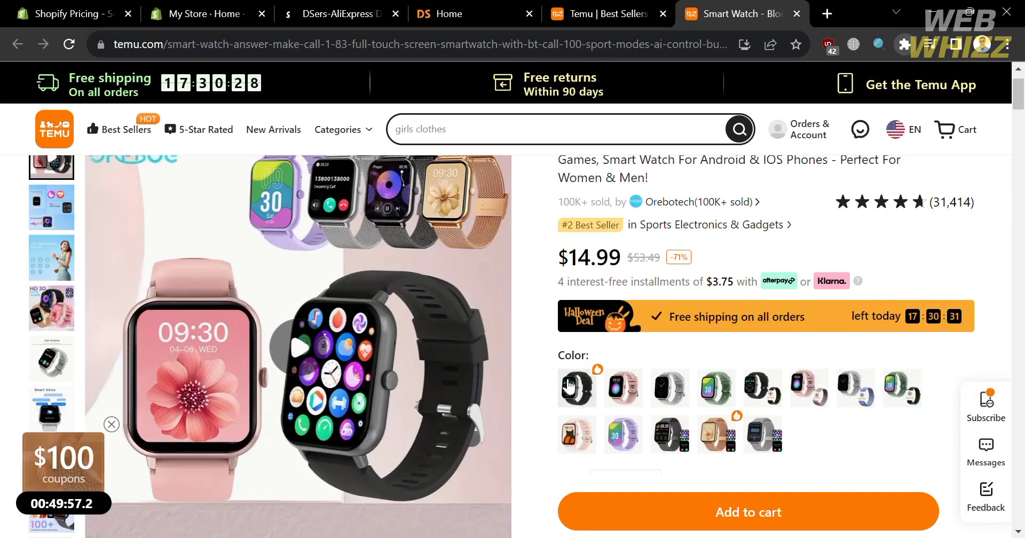
Step through the product thumbnails to the HD 3D sound quality image.
mouse_move(140, 305)
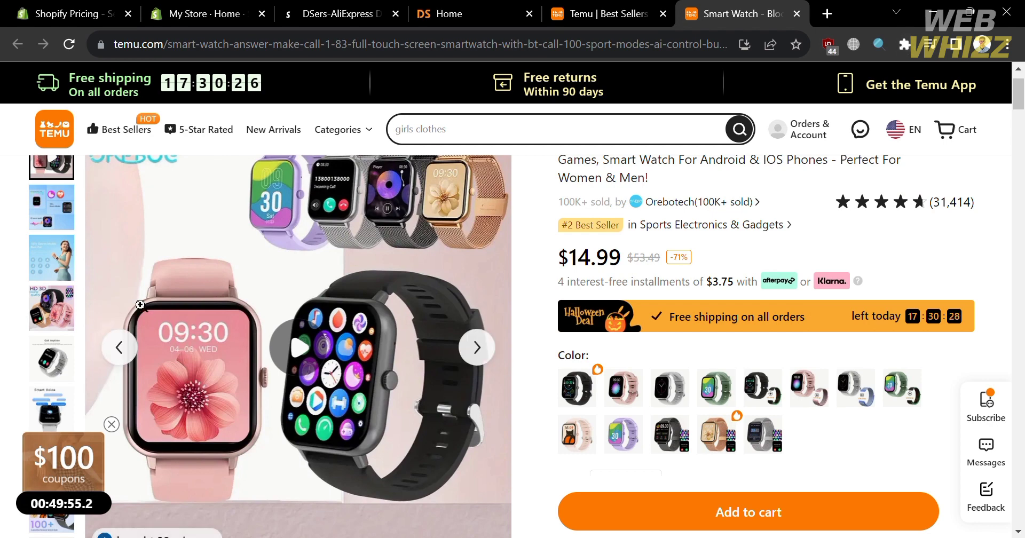
scroll(140, 304, "down", 1)
scroll(140, 304, "up", 2)
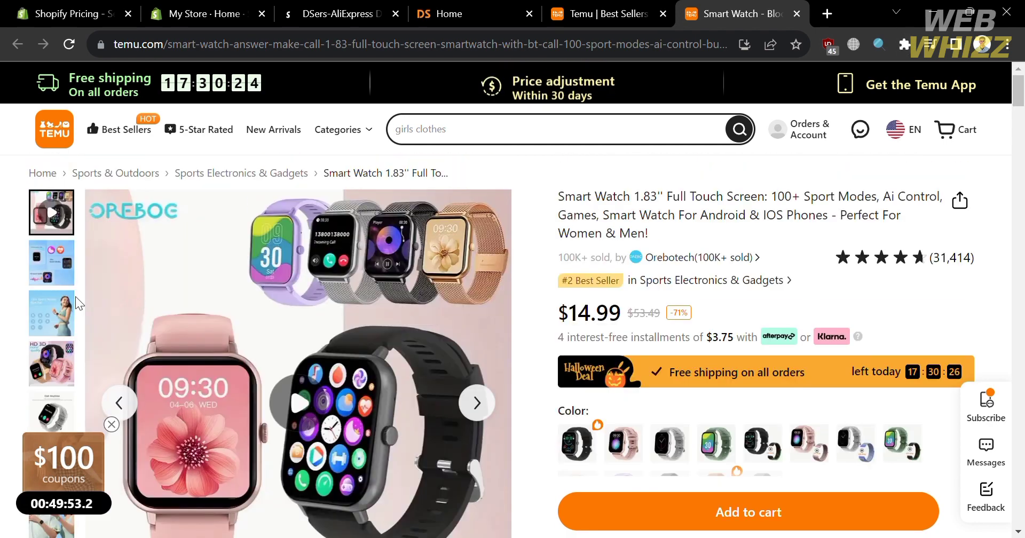
left_click(48, 275)
left_click(59, 320)
left_click(62, 355)
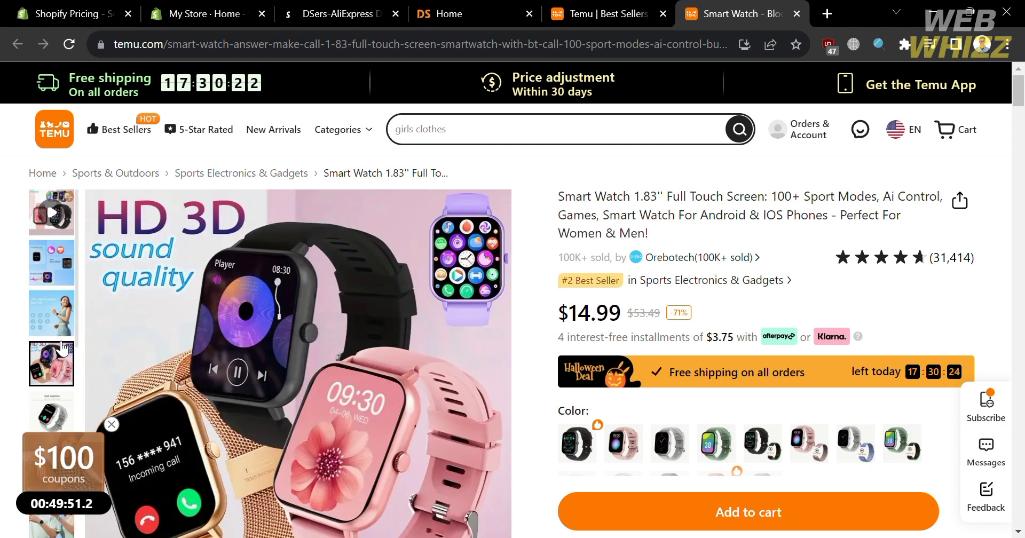
scroll(57, 354, "down", 2)
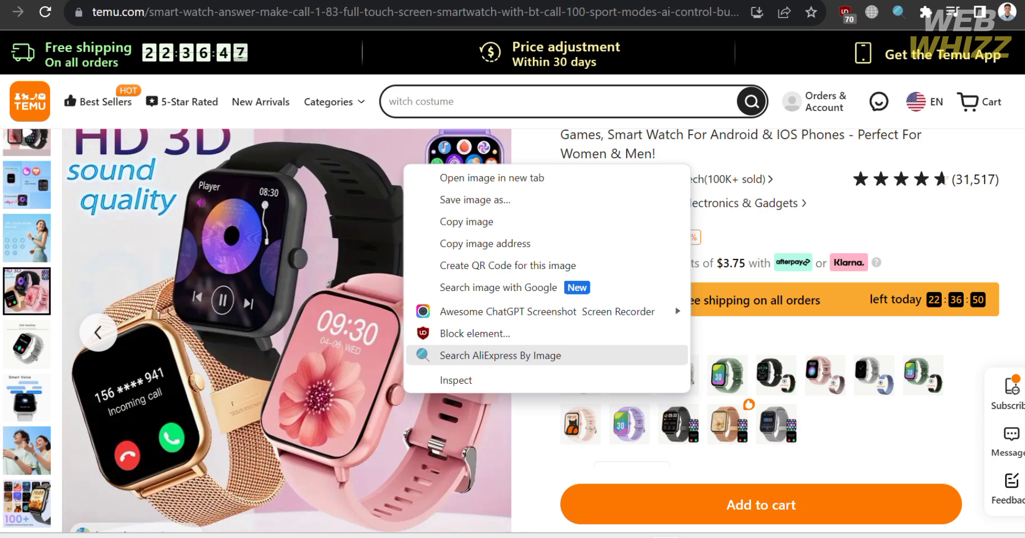
Search AliExpress by image for matches to the watch picture.
left_click(500, 355)
scroll(723, 441, "down", 2)
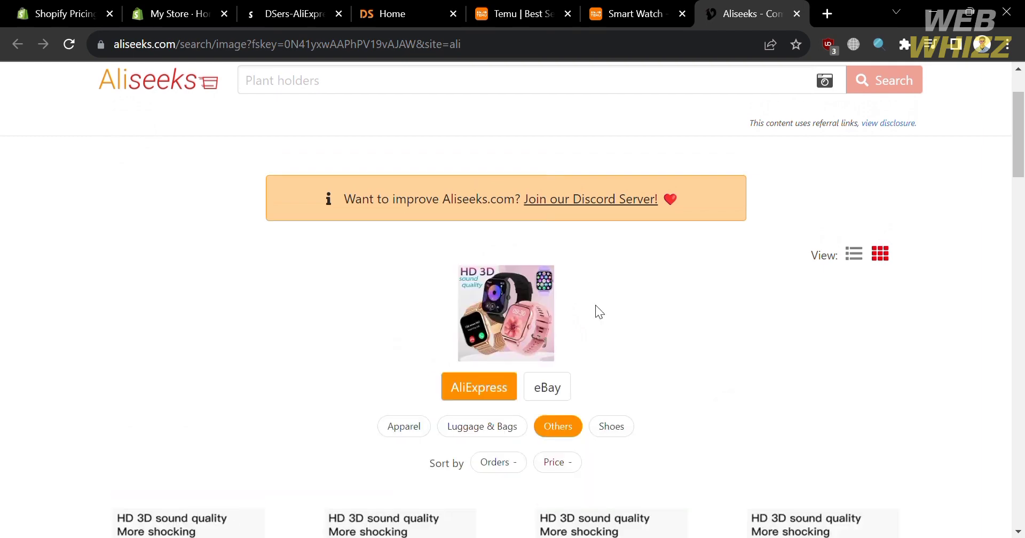
scroll(664, 392, "down", 4)
scroll(664, 392, "down", 3)
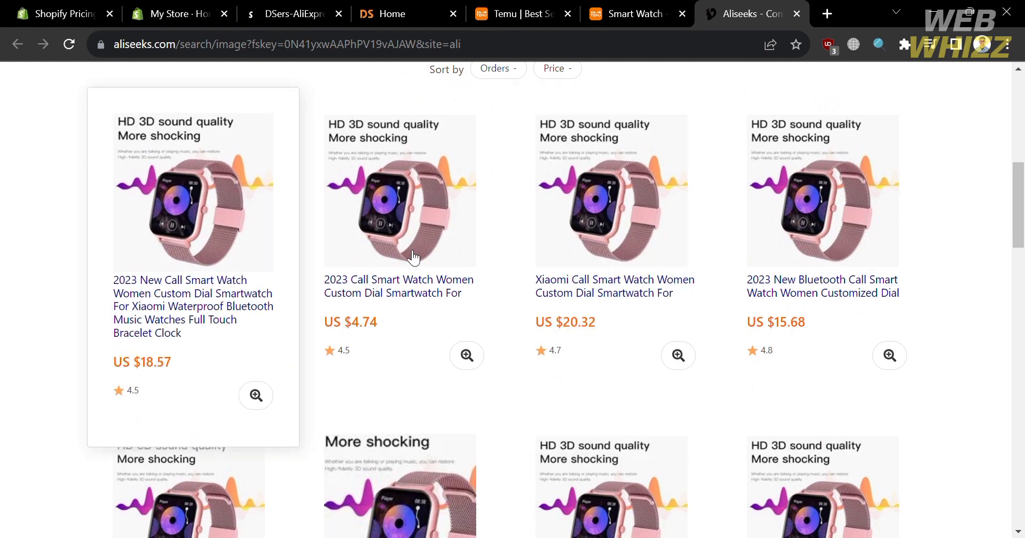
scroll(747, 274, "up", 5)
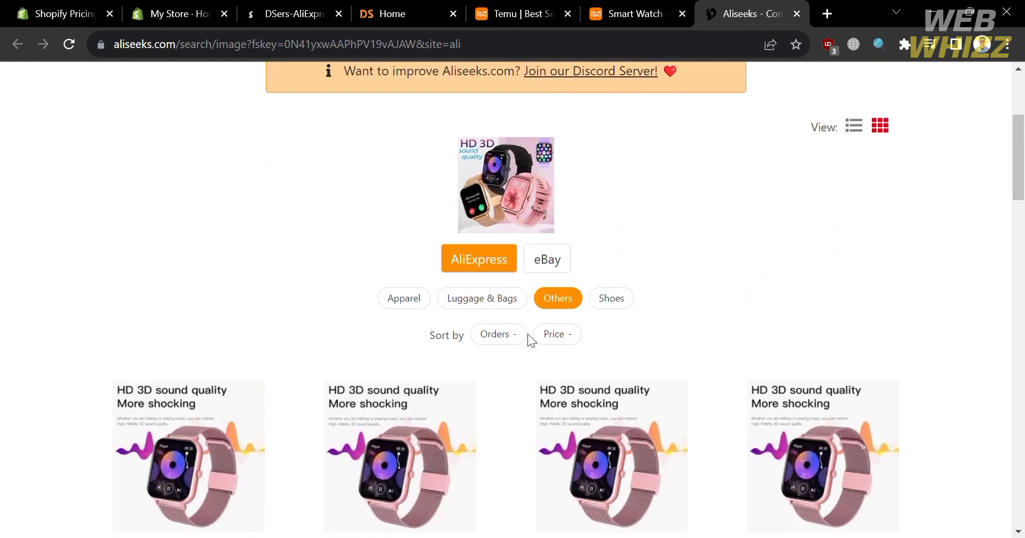
Sort the matches by price, lowest first, and open the US $4.74 watch listing.
left_click(557, 334)
scroll(569, 339, "down", 4)
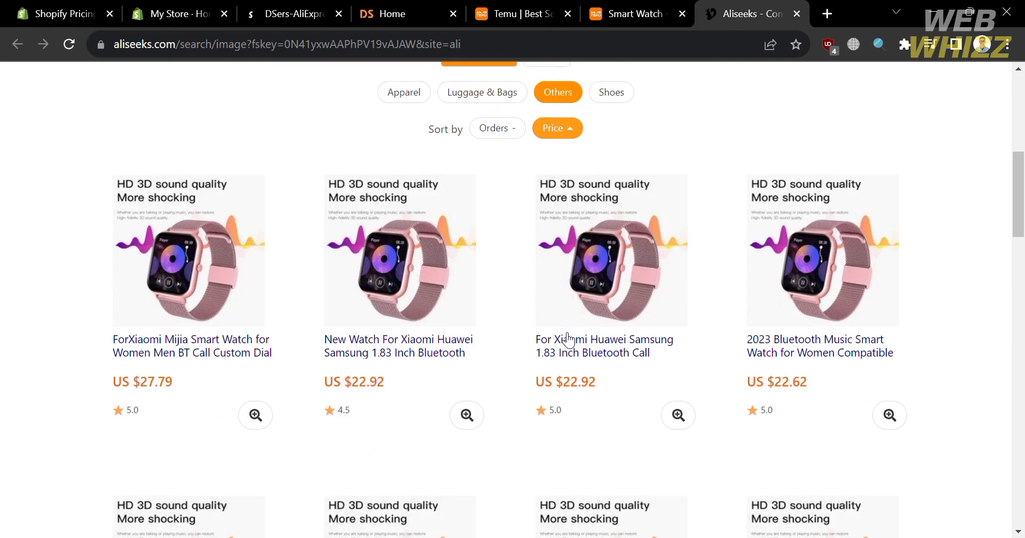
left_click(577, 138)
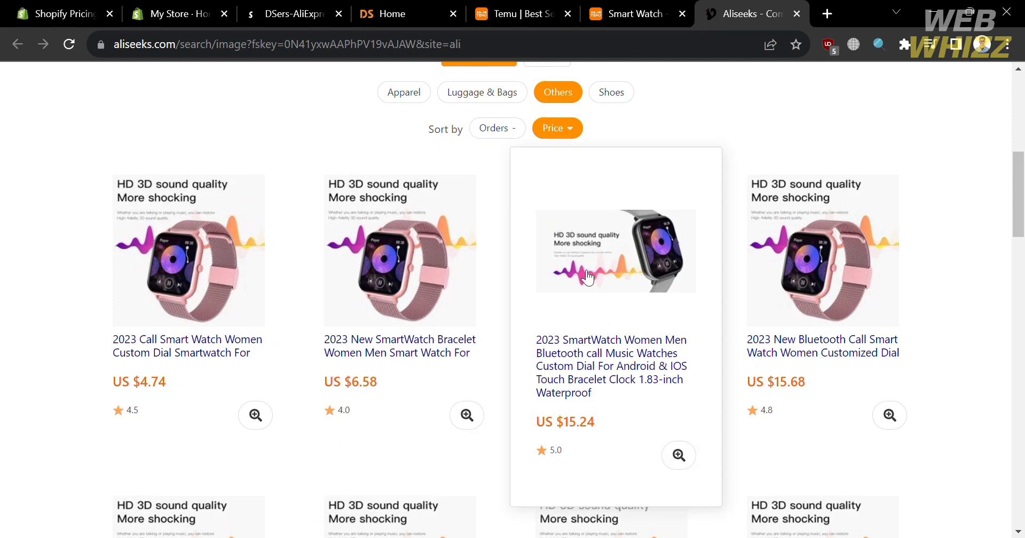
scroll(587, 276, "down", 3)
scroll(587, 276, "up", 2)
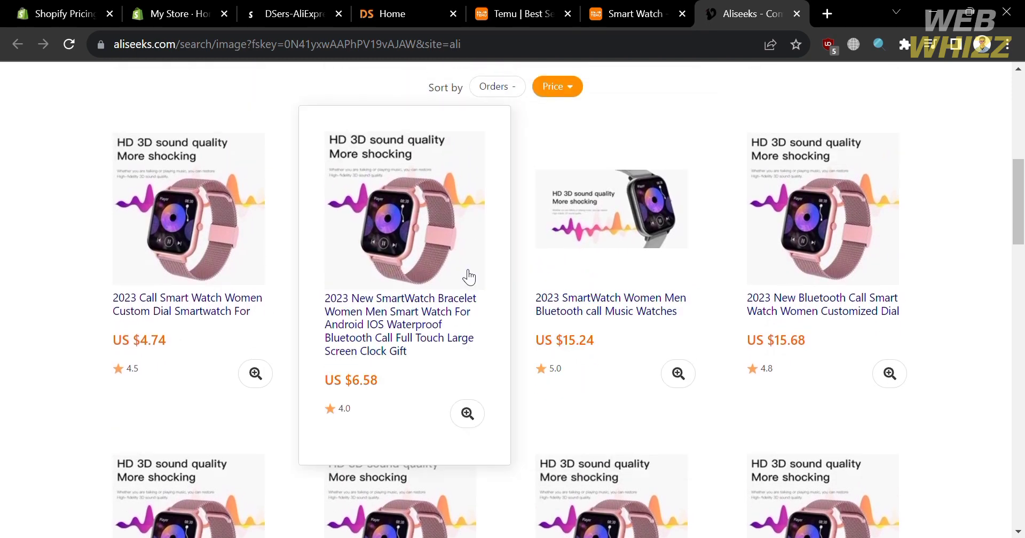
left_click(211, 222)
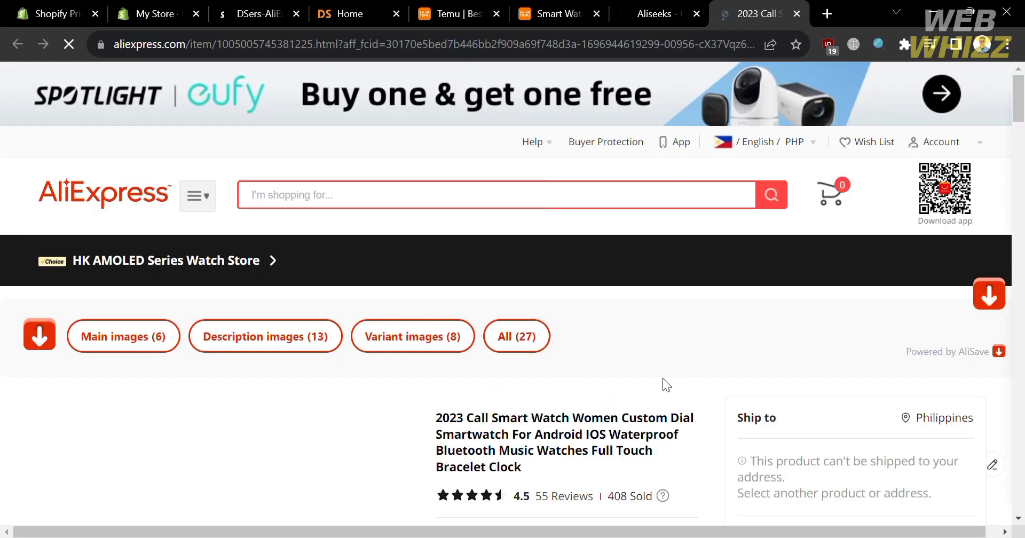
Scroll the 2023 Call Smart Watch page through its images, PHP 514.39 price and colours.
scroll(656, 396, "down", 5)
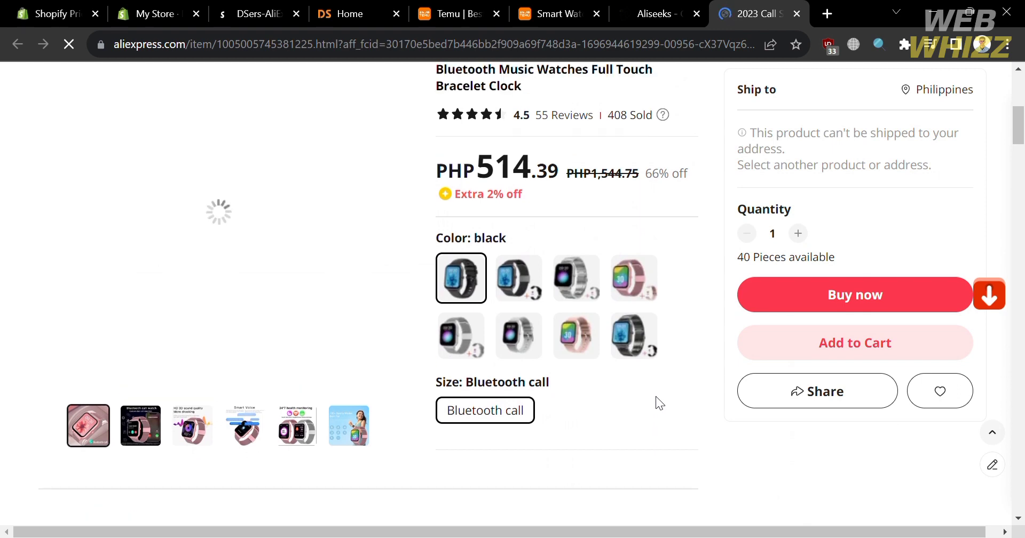
scroll(655, 396, "down", 3)
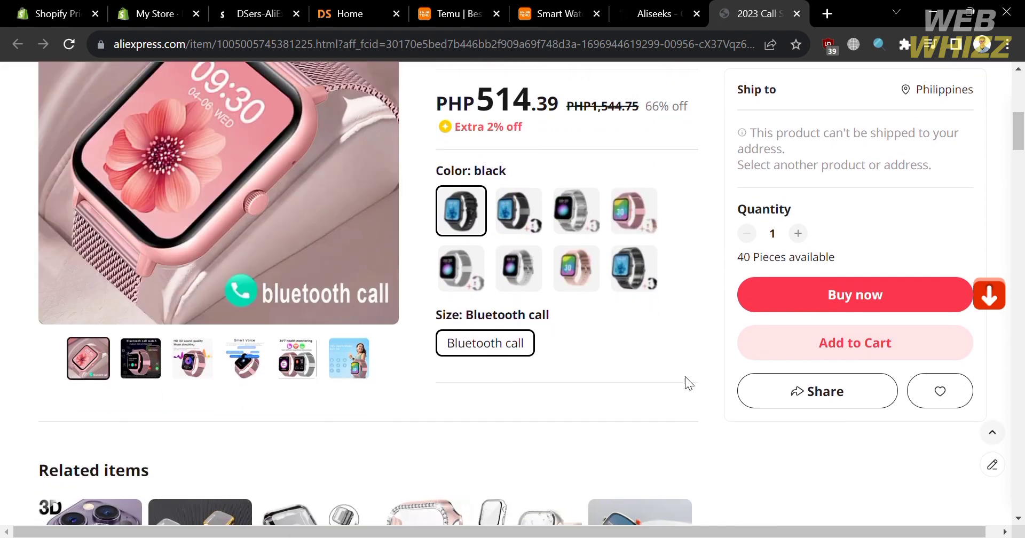
scroll(681, 371, "up", 3)
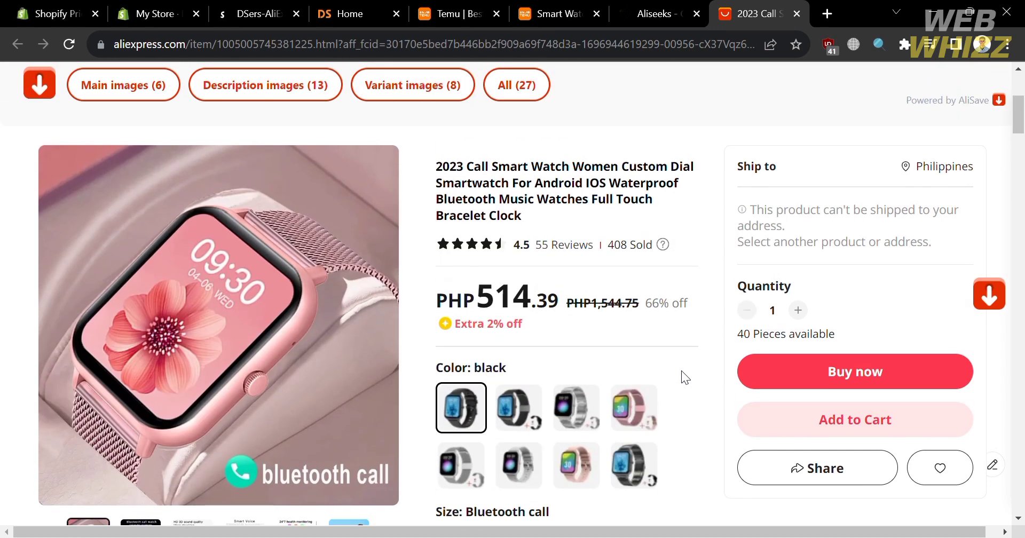
scroll(681, 371, "down", 1)
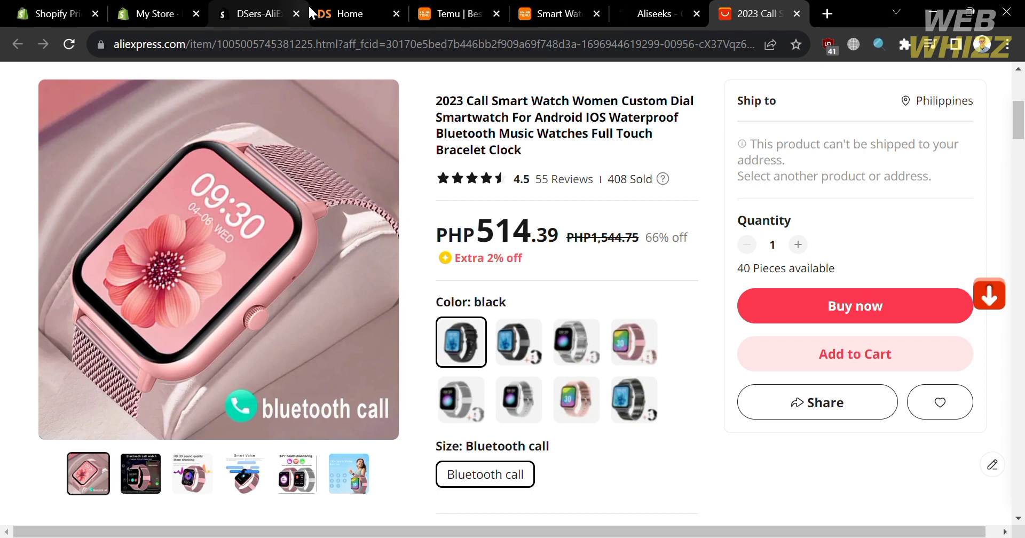
scroll(614, 275, "up", 5)
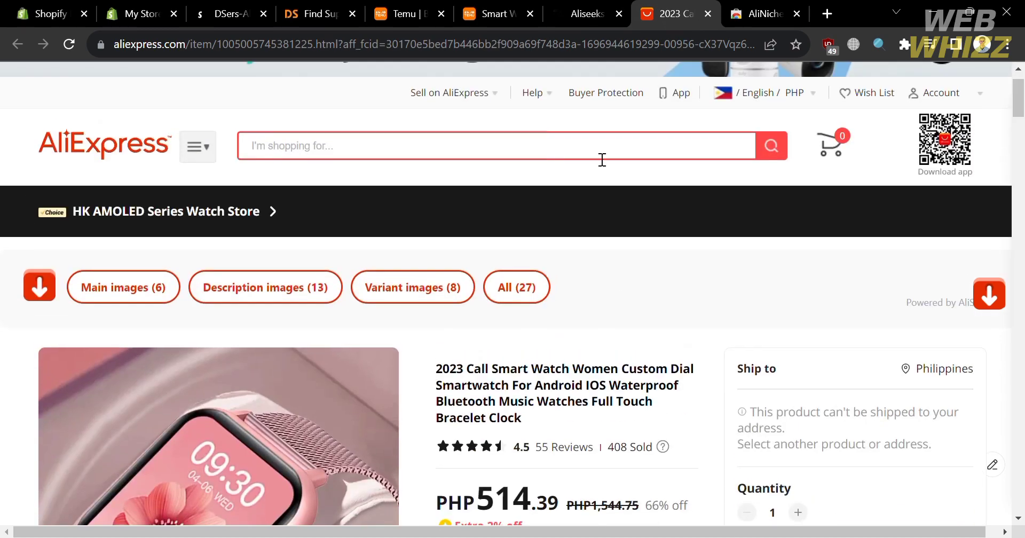
Copy the AliExpress watch URL and paste it into the DSers supplier search.
left_click(560, 47)
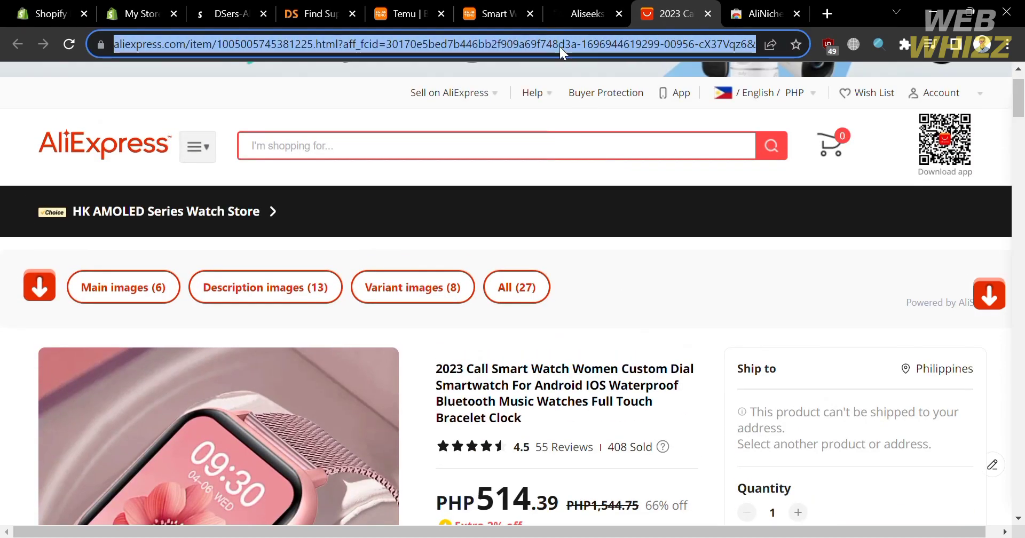
left_click(332, 8)
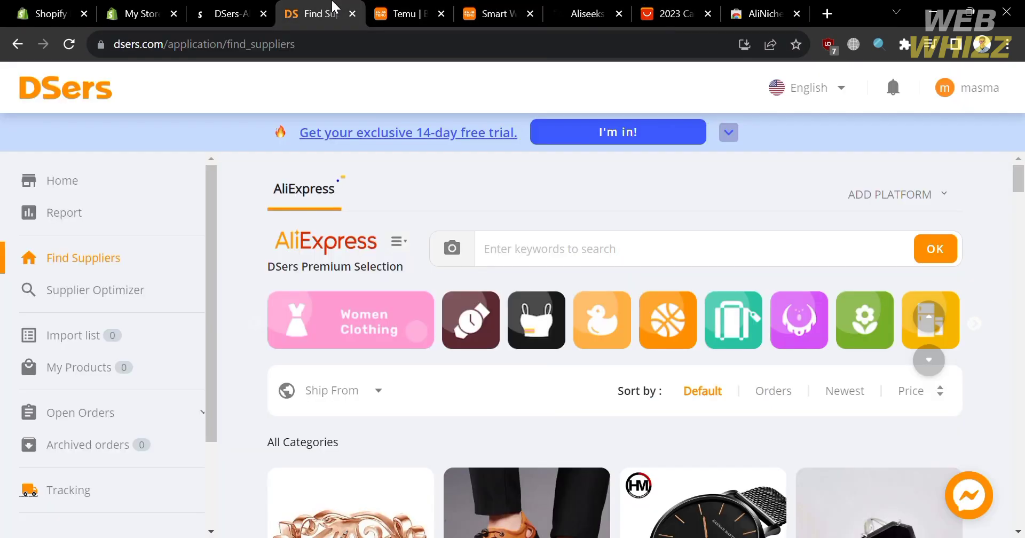
left_click(564, 251)
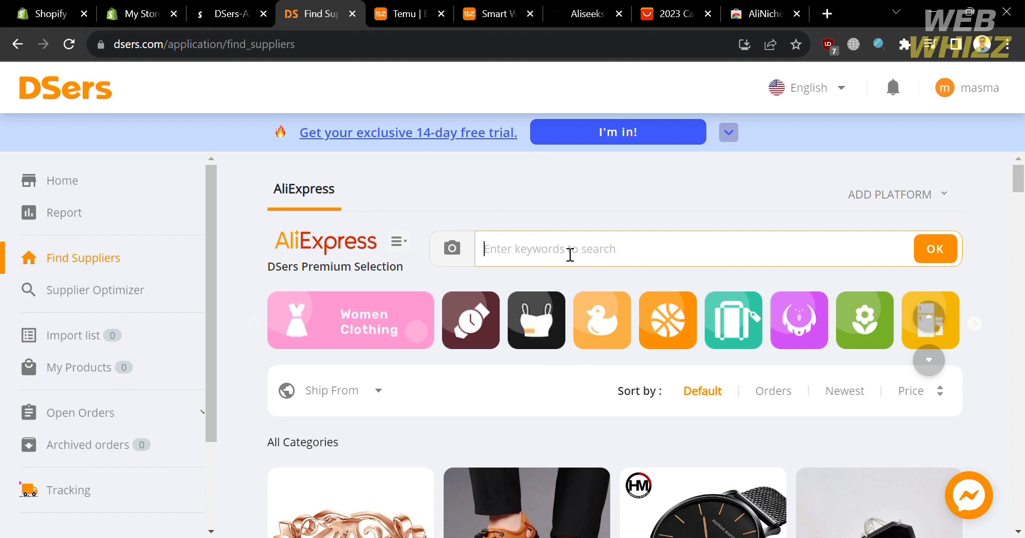
key("ctrl+v")
key("Return")
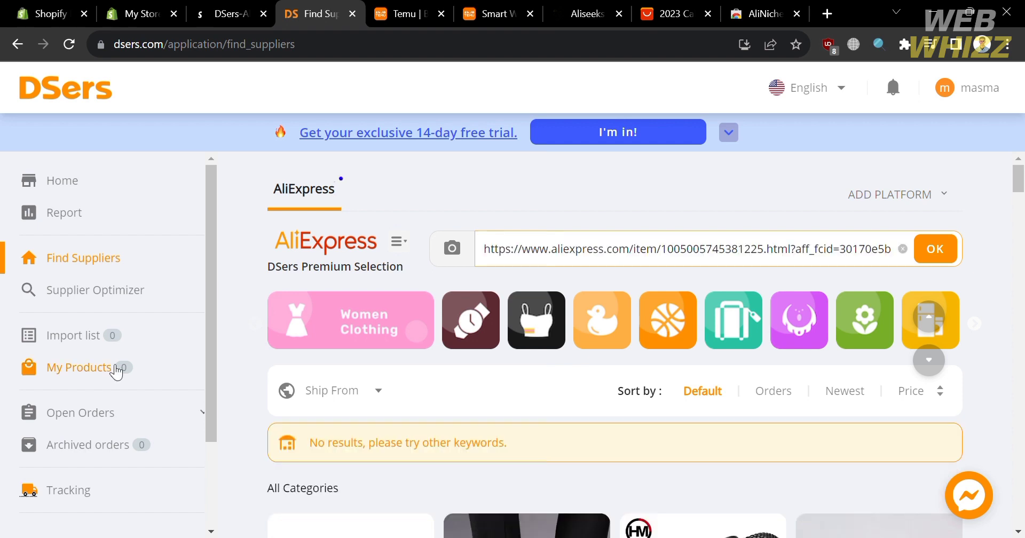
In the Import list, paste the watch URL into the AliExpress import field and submit.
left_click(87, 339)
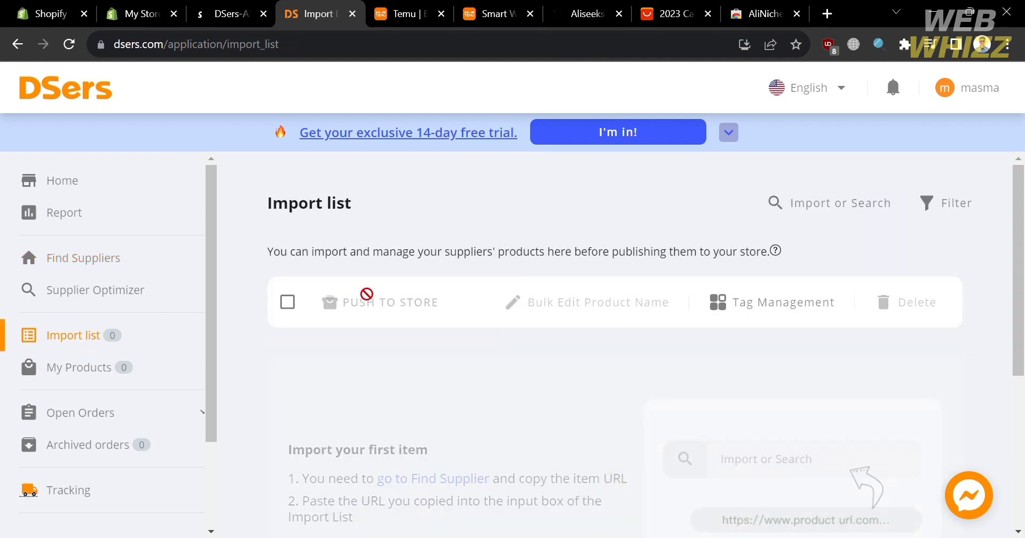
scroll(624, 316, "down", 3)
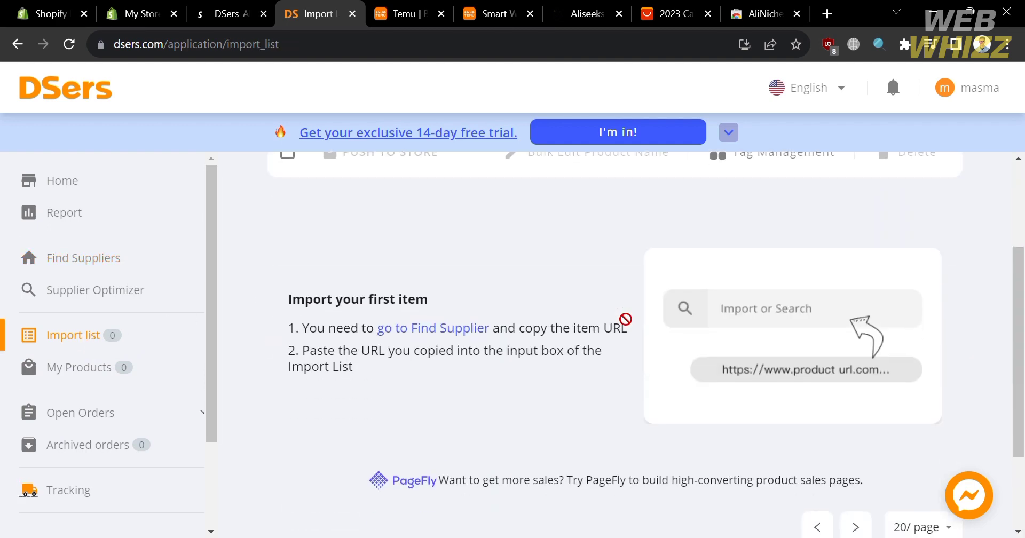
scroll(626, 319, "up", 3)
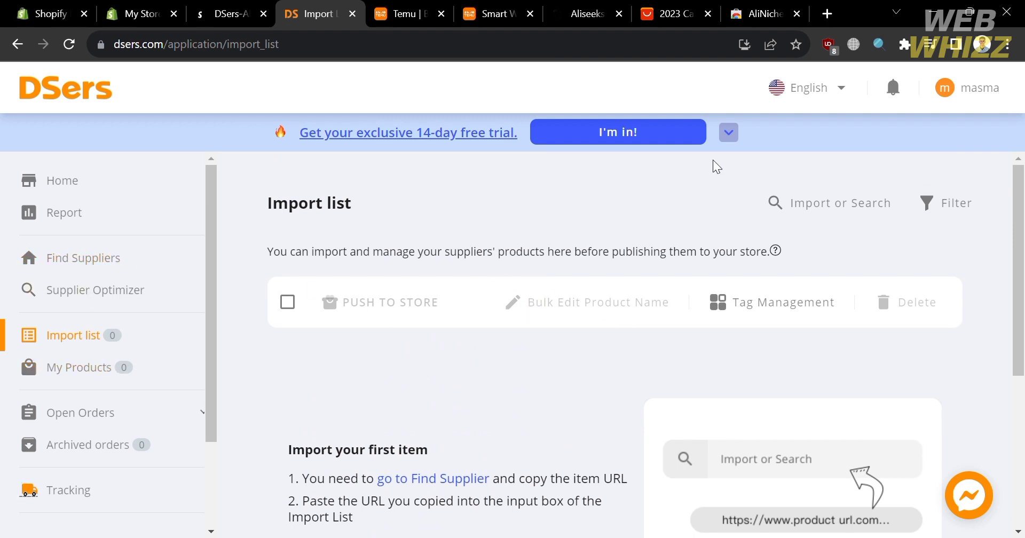
left_click(829, 203)
left_click(772, 210)
key("ctrl+v")
key("Return")
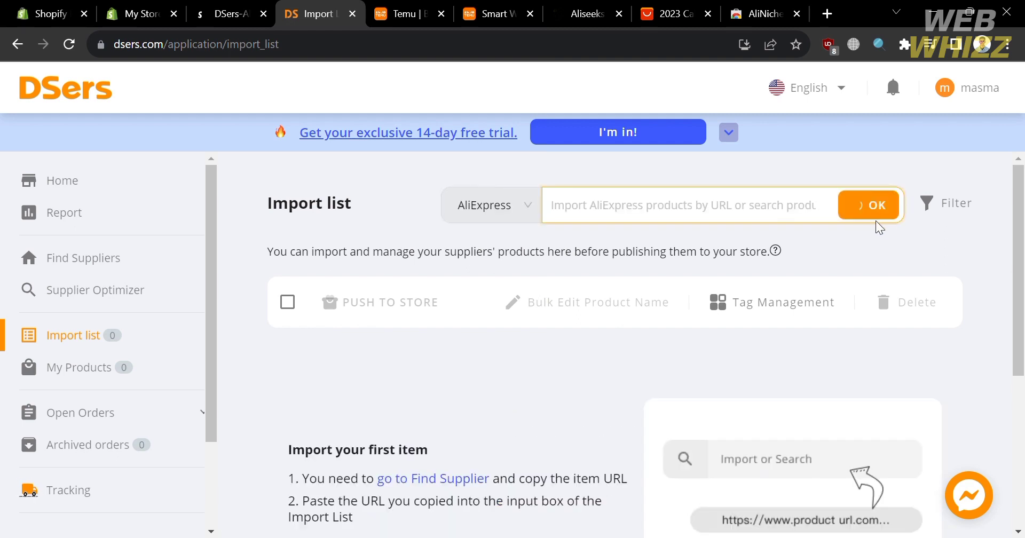
scroll(661, 367, "down", 5)
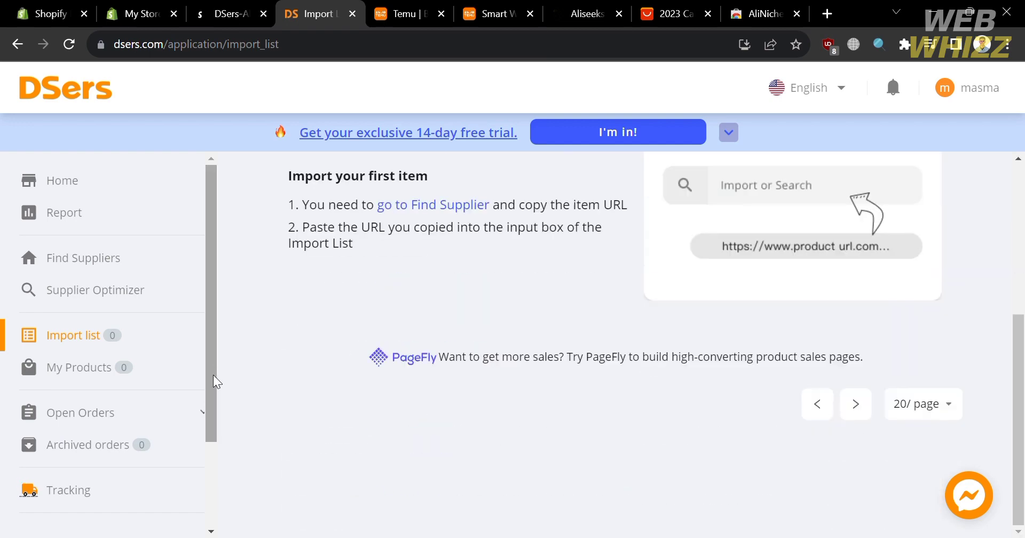
scroll(734, 259, "up", 5)
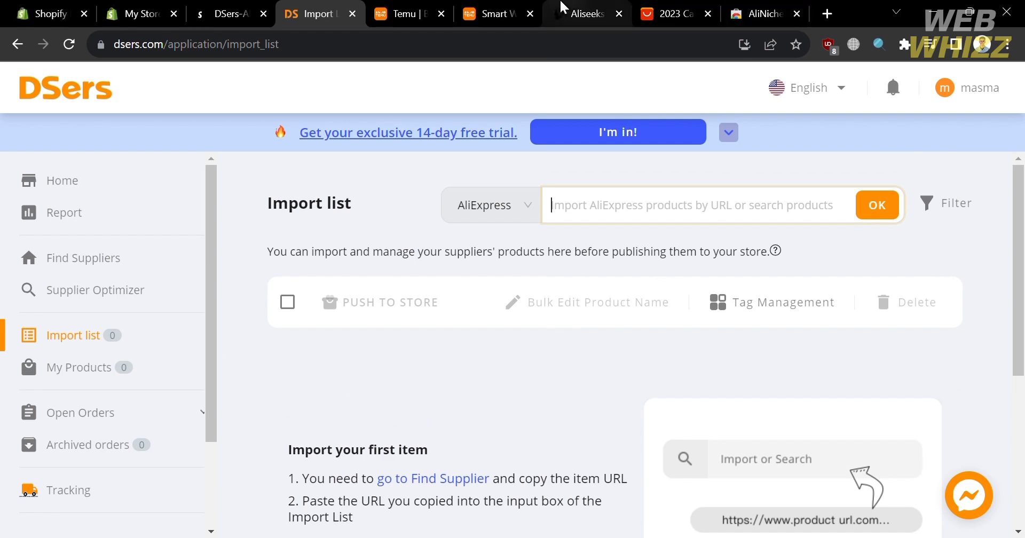
Search the DSers Import list with the smartwatch's AliExpress title to find the $11.74 ~ 14.76 card.
left_click(667, 12)
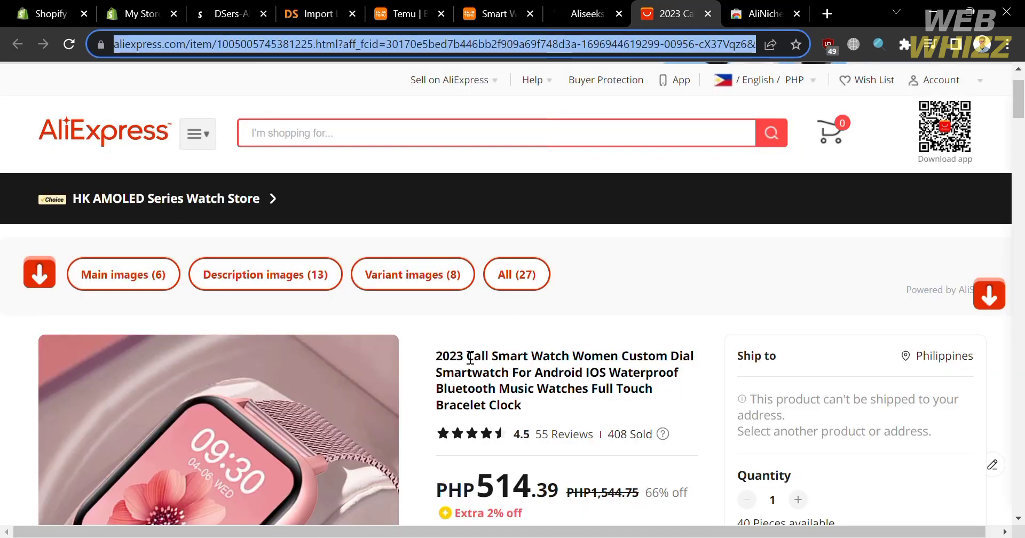
left_click_drag(436, 355, 540, 400)
key("ctrl+c")
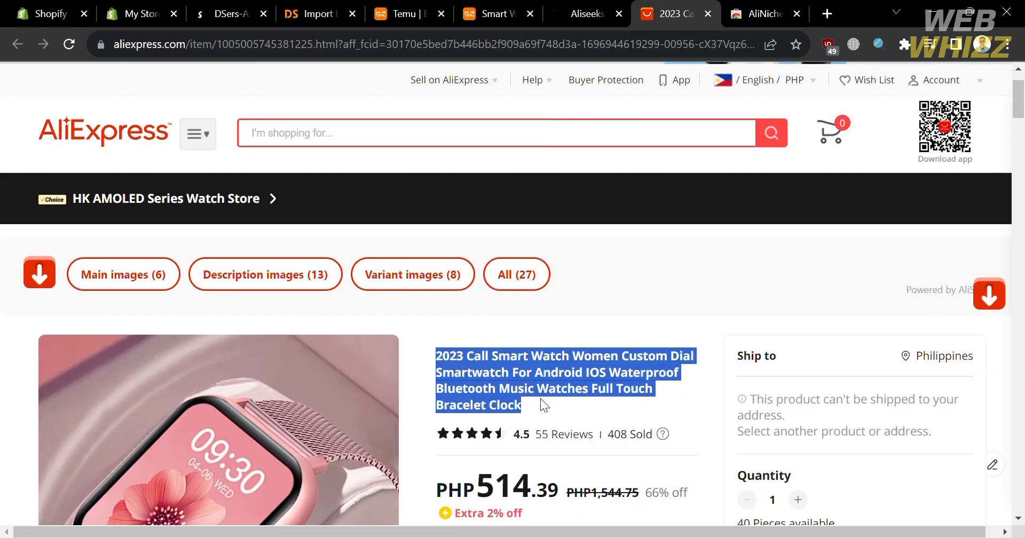
left_click(295, 6)
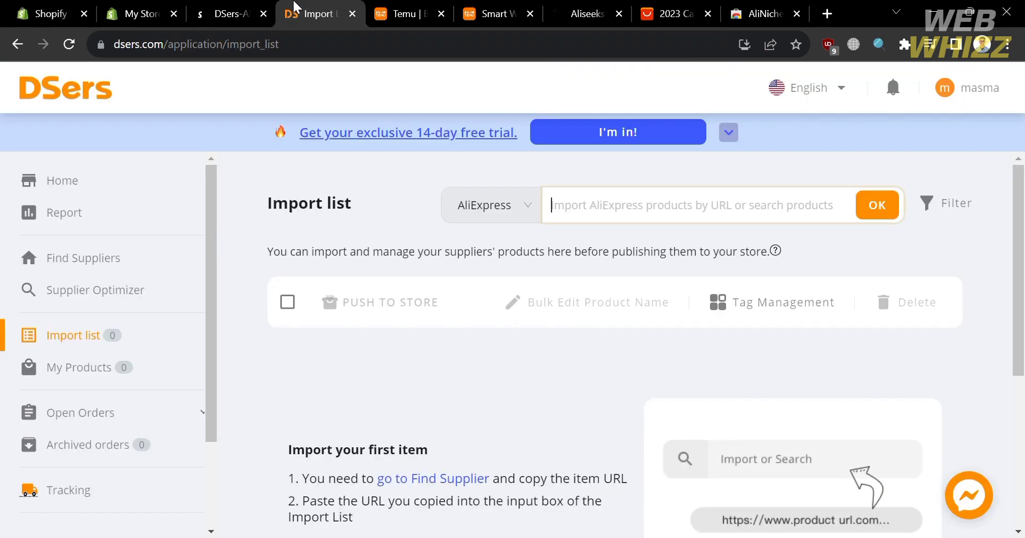
left_click(723, 201)
key("ctrl+v")
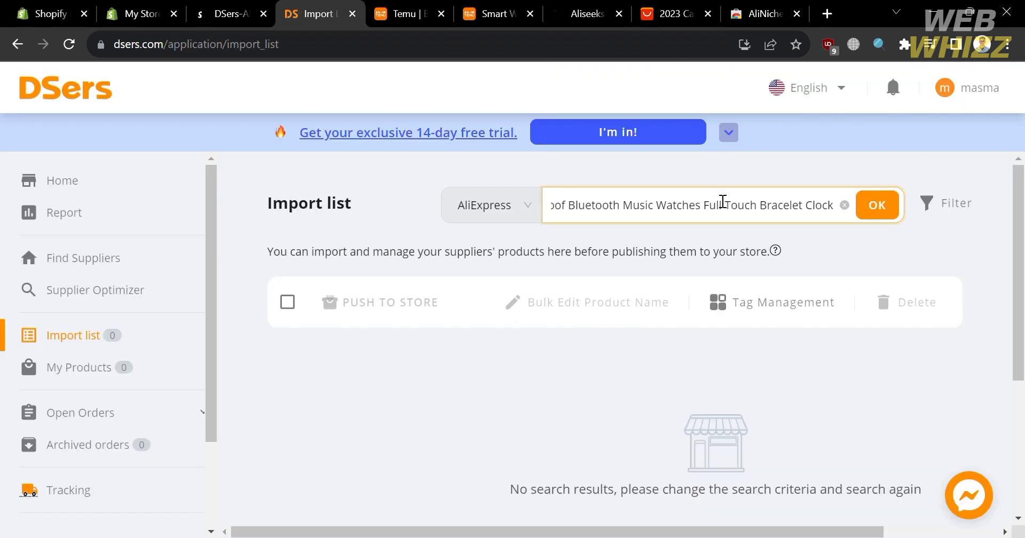
key("Return")
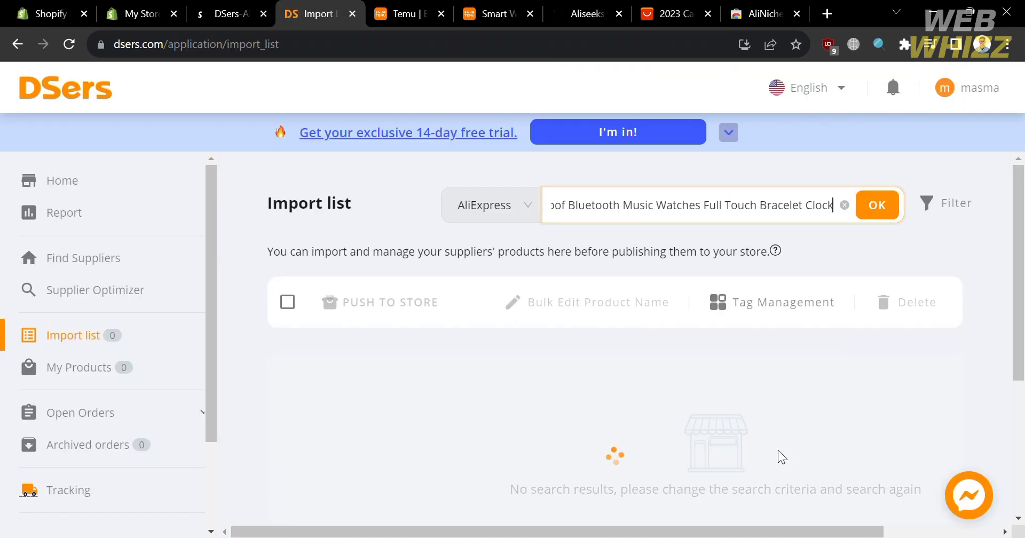
scroll(777, 450, "down", 2)
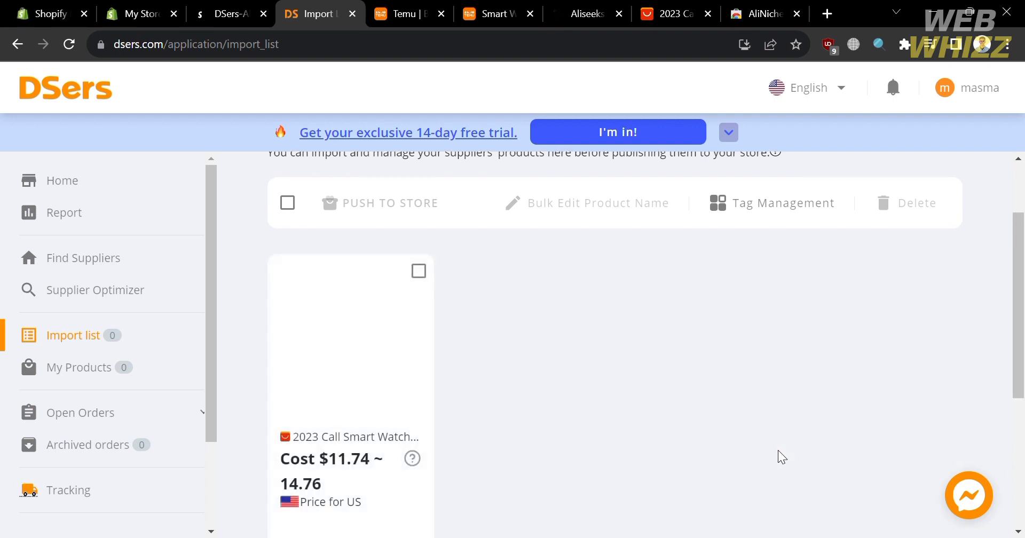
scroll(777, 450, "down", 1)
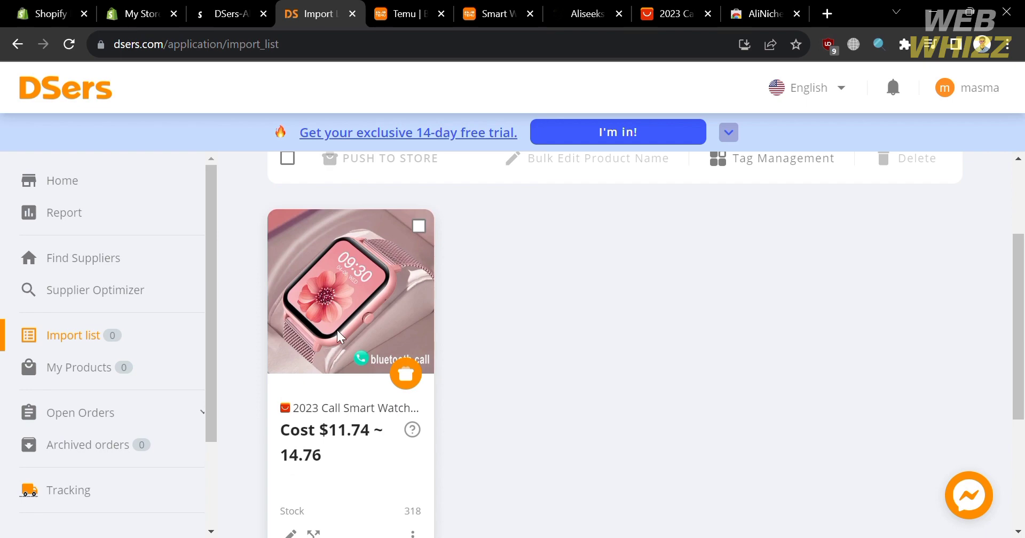
Select the 2023 Call Smart Watch card and start pushing it to the store.
left_click(419, 226)
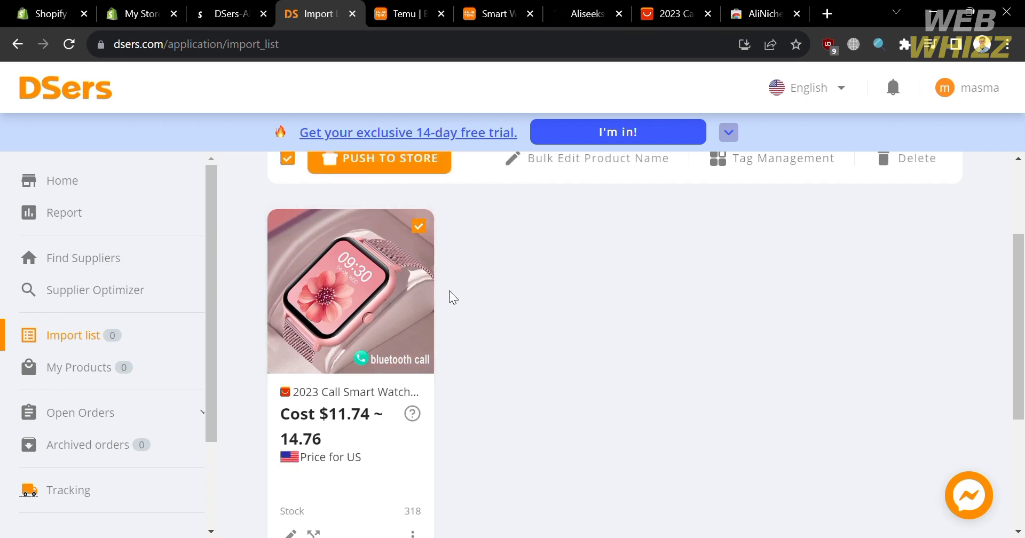
scroll(449, 290, "up", 3)
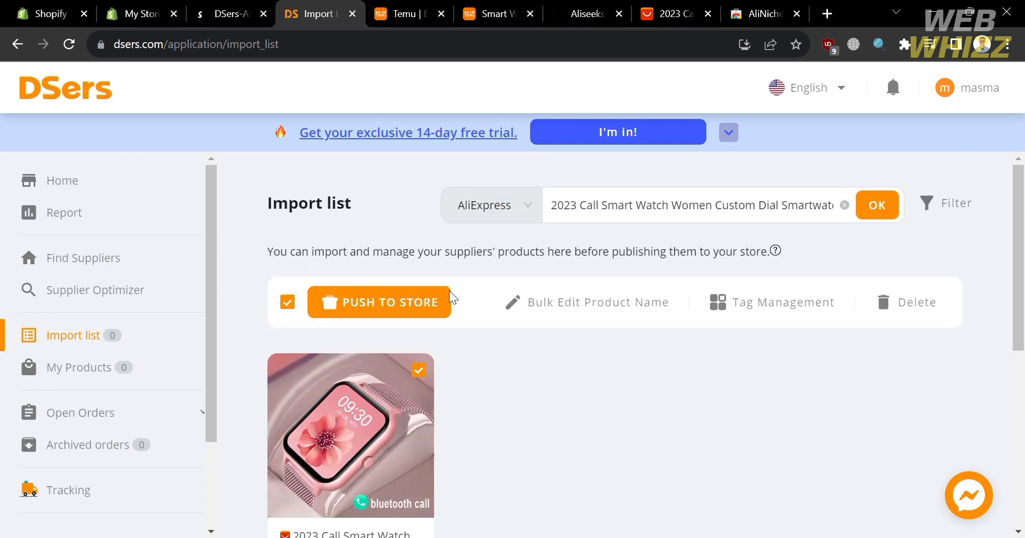
left_click(410, 312)
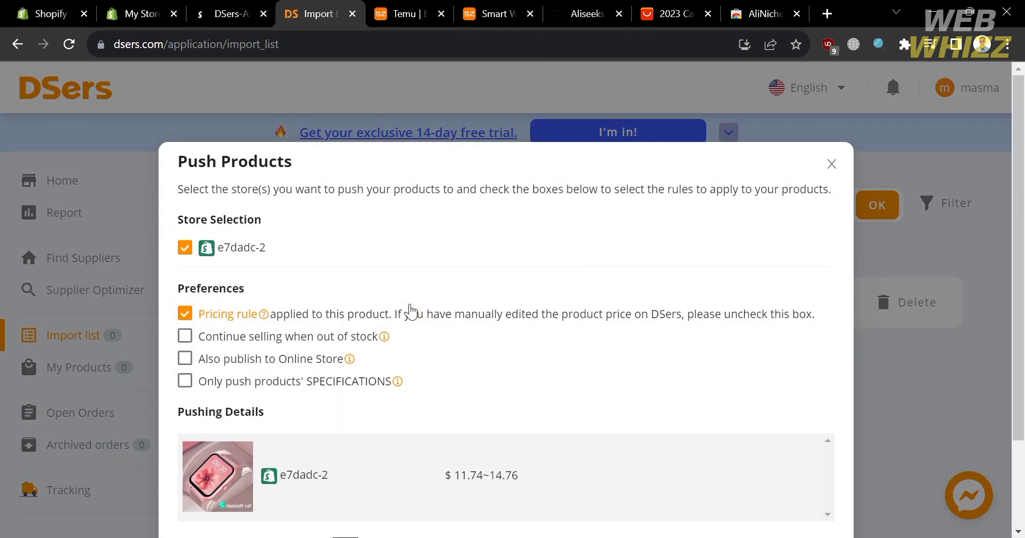
Push it to Shopify, selling when out of stock, publishing to Online Store, specifications only.
scroll(410, 312, "down", 2)
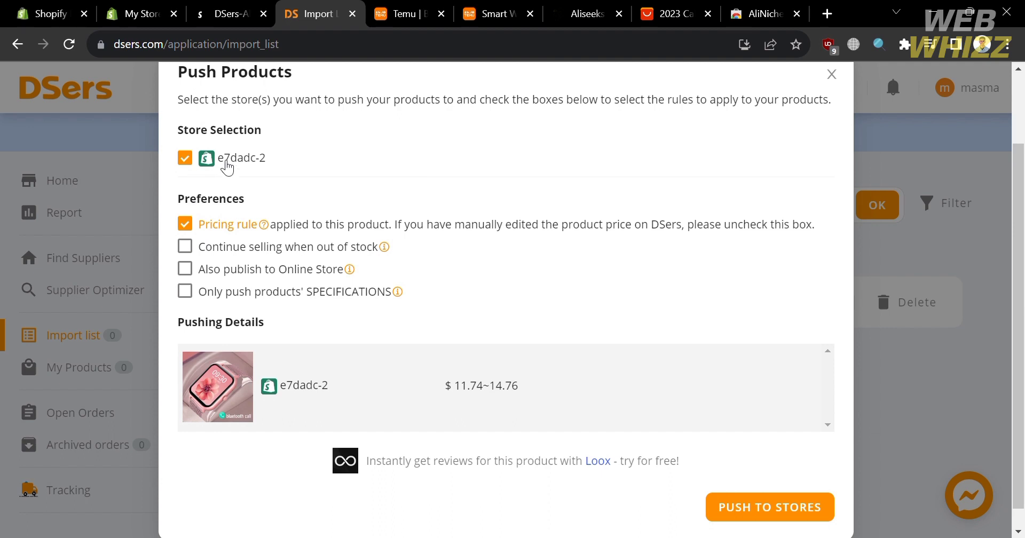
left_click(185, 246)
left_click(185, 269)
scroll(440, 388, "down", 1)
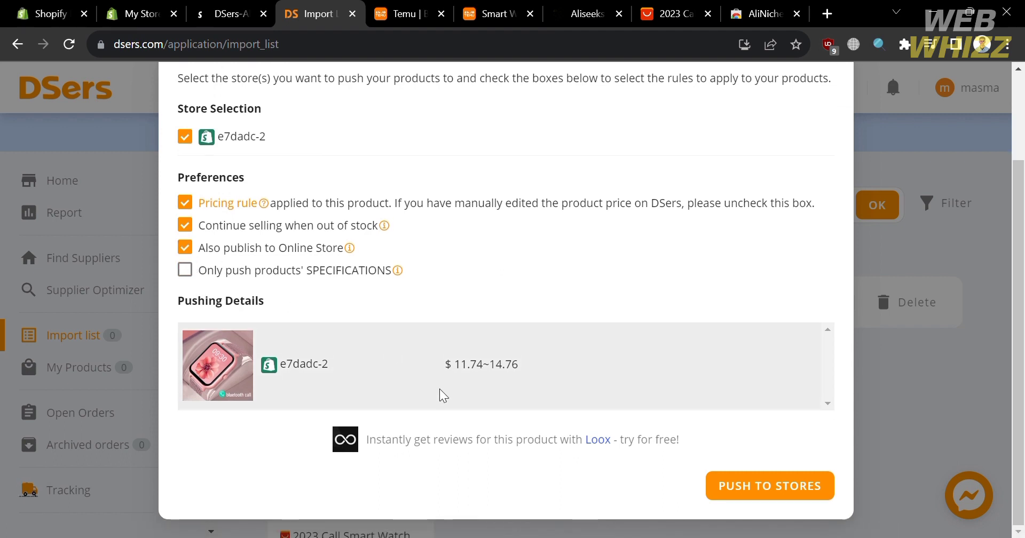
left_click(185, 269)
left_click(763, 483)
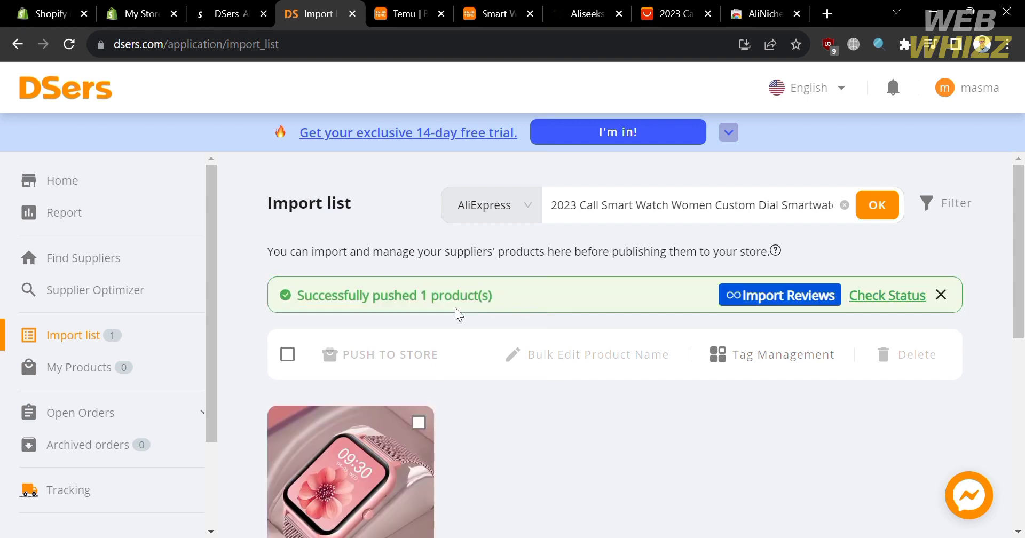
Open the Shopify admin Products list after dismissing the Picked for you popup.
left_click(160, 8)
left_click(940, 146)
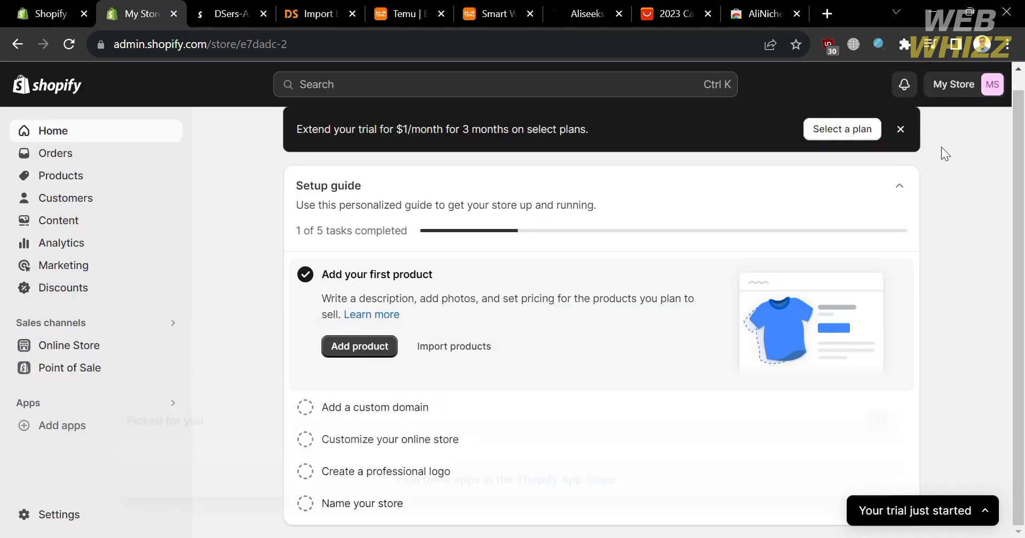
left_click(94, 174)
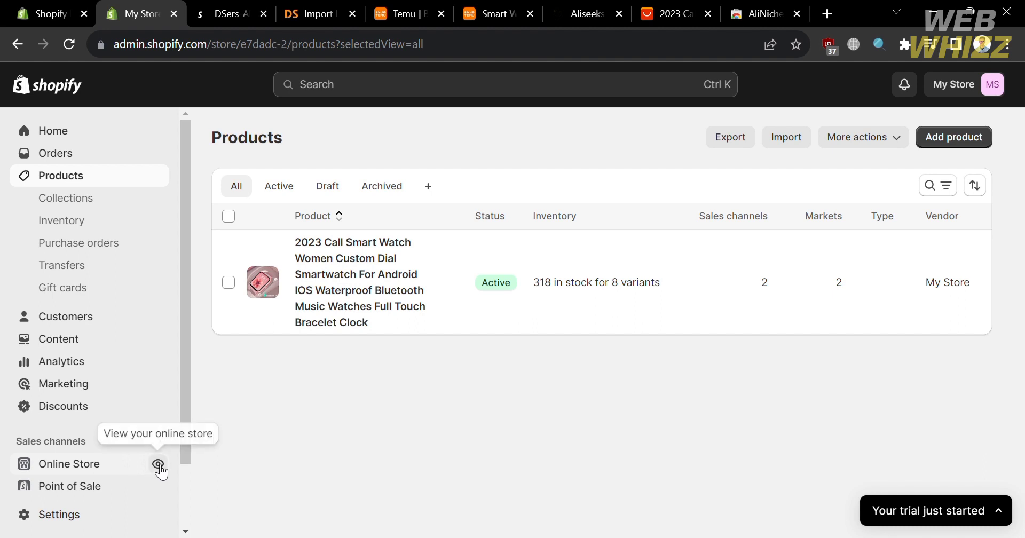
Preview the storefront's featured smartwatch from ₱11.74 PHP in a new tab, then return to admin.
left_click(158, 463)
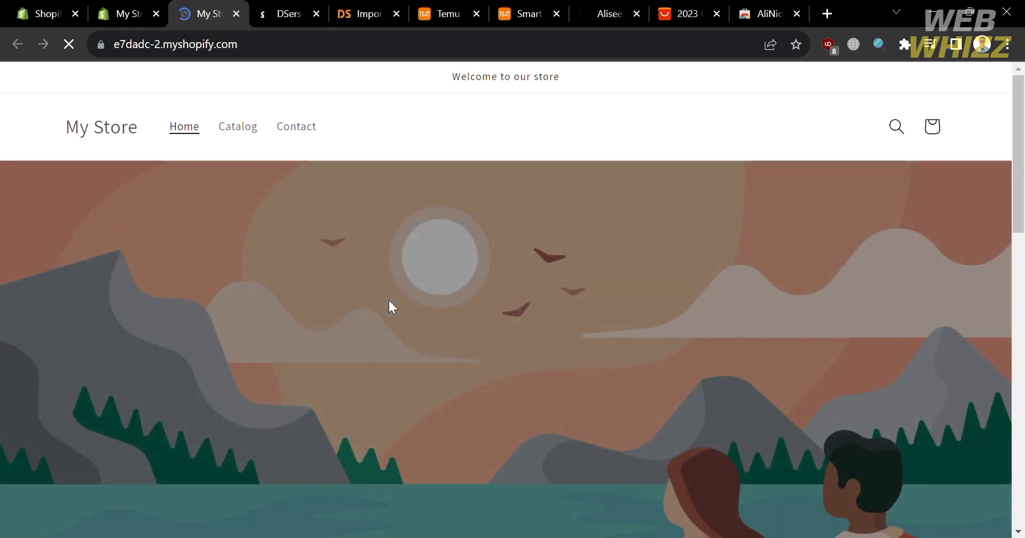
scroll(388, 299, "down", 15)
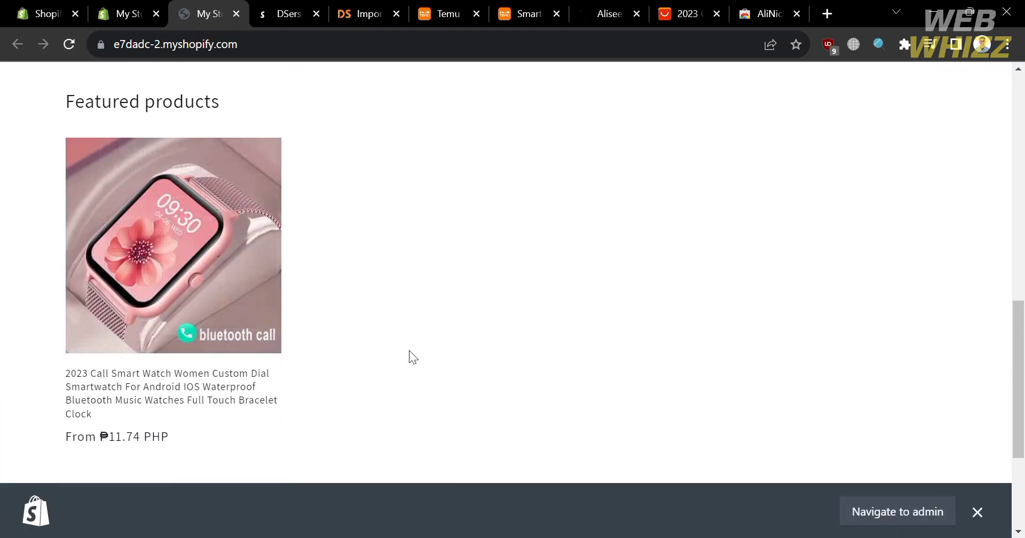
left_click(115, 7)
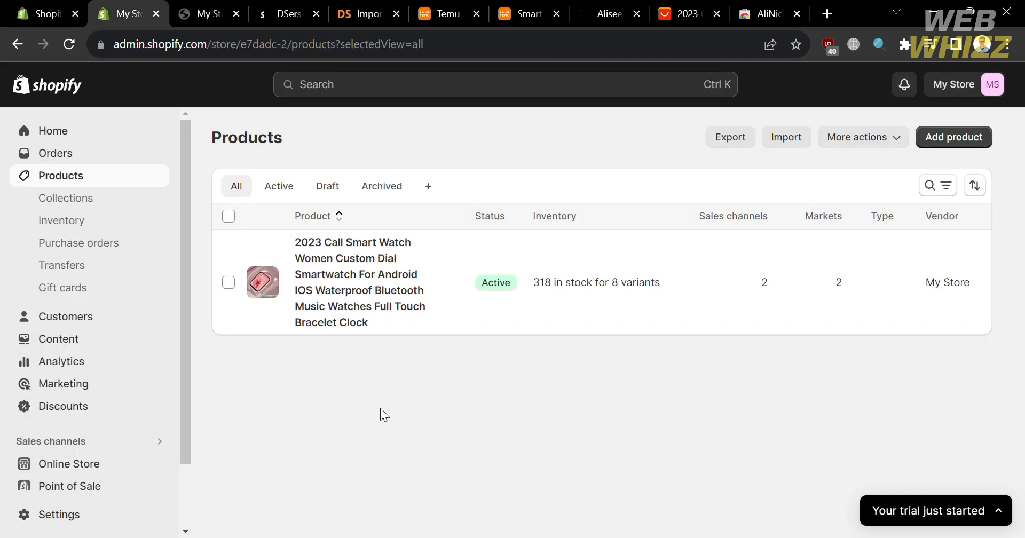